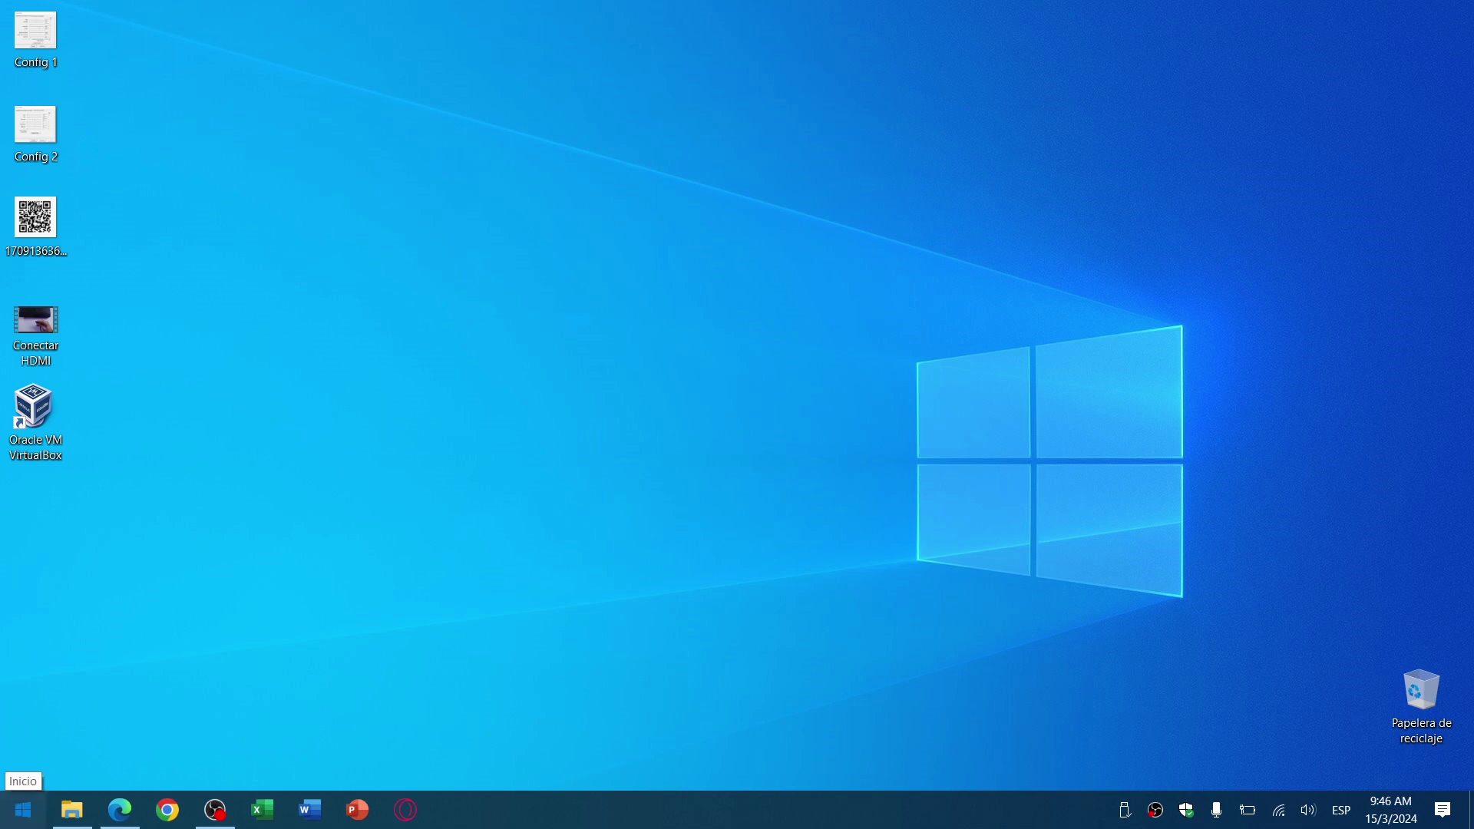
Pin Calculadora and CapCut to the taskbar from an app search for "ca", and unpin Calculadora again.
left_click(23, 809)
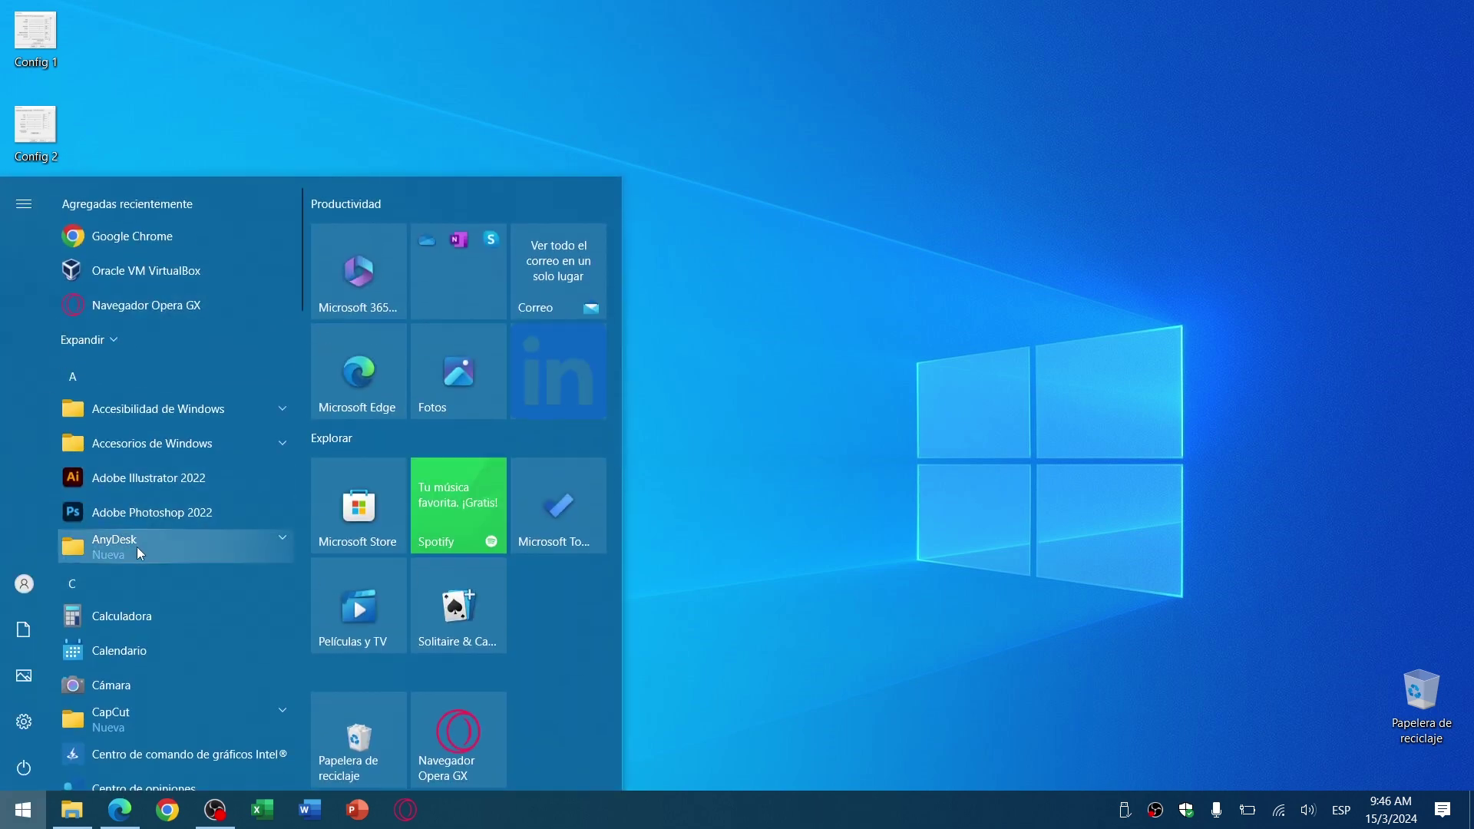
type("ca")
right_click(230, 291)
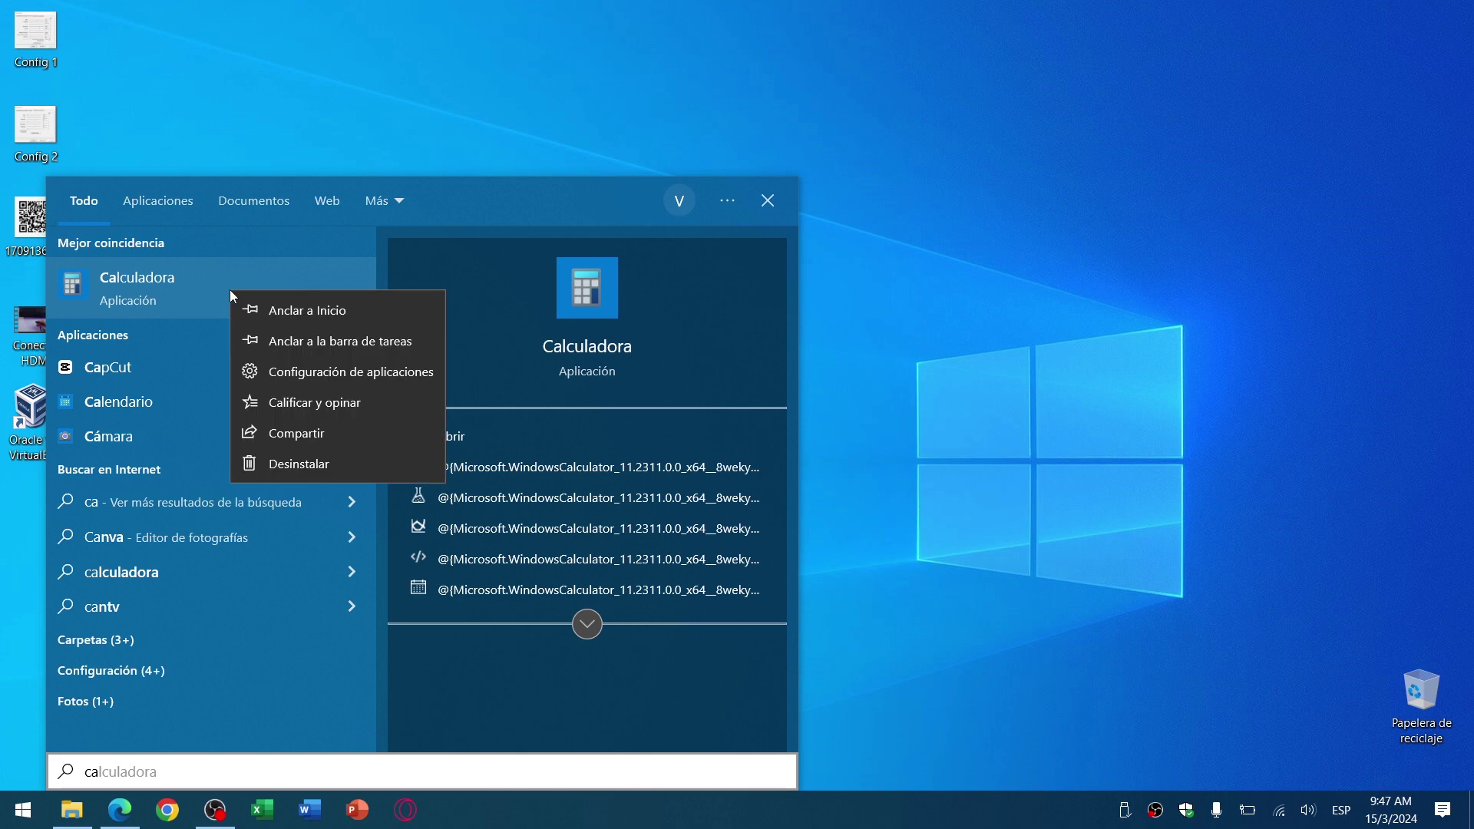
left_click(358, 335)
right_click(204, 364)
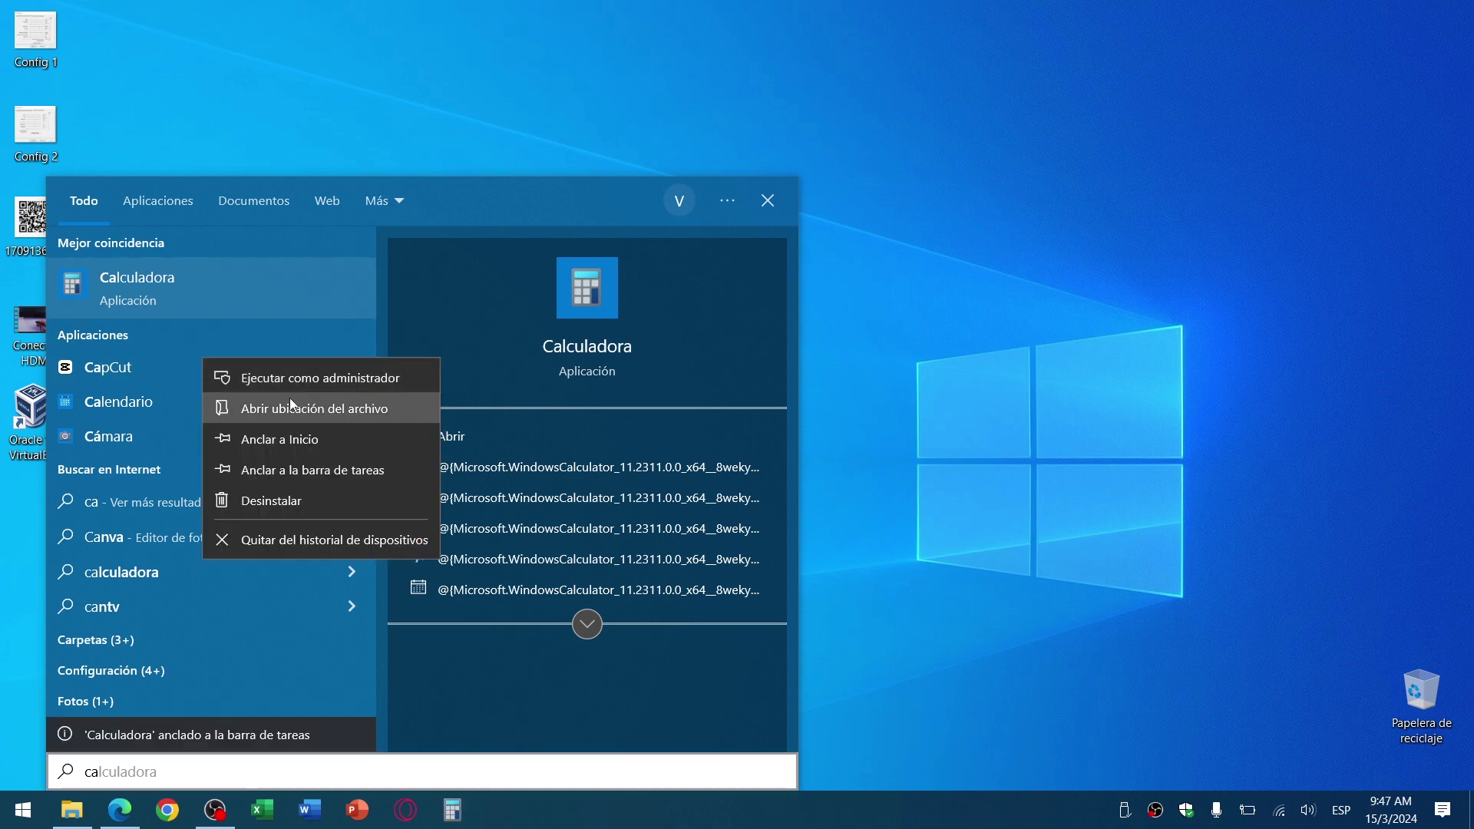
left_click(304, 469)
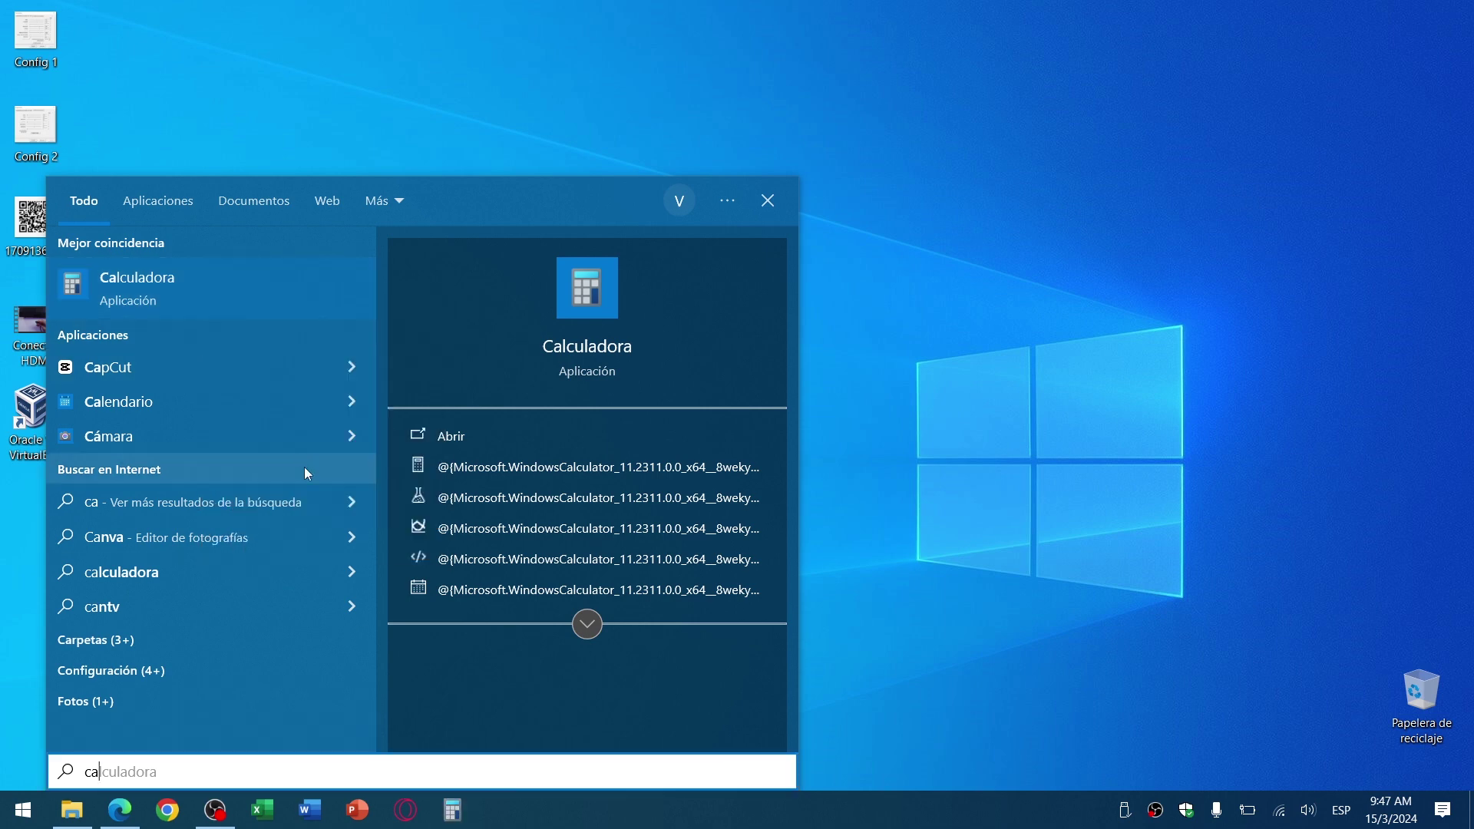
right_click(458, 804)
left_click(463, 771)
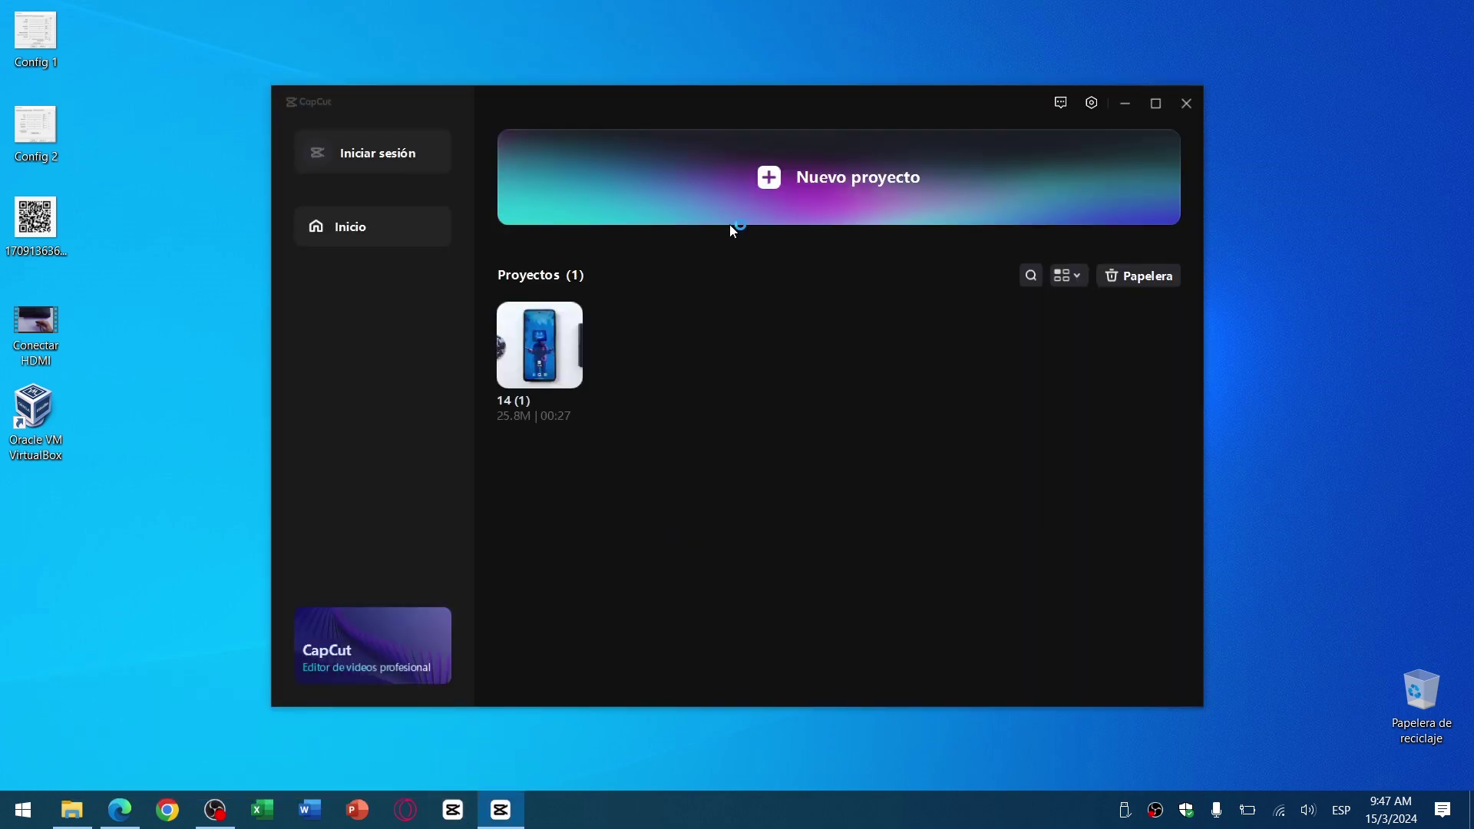
Open the existing CapCut project 14 (1) and delete all subtitle clips from the timeline's text track.
double_click(541, 338)
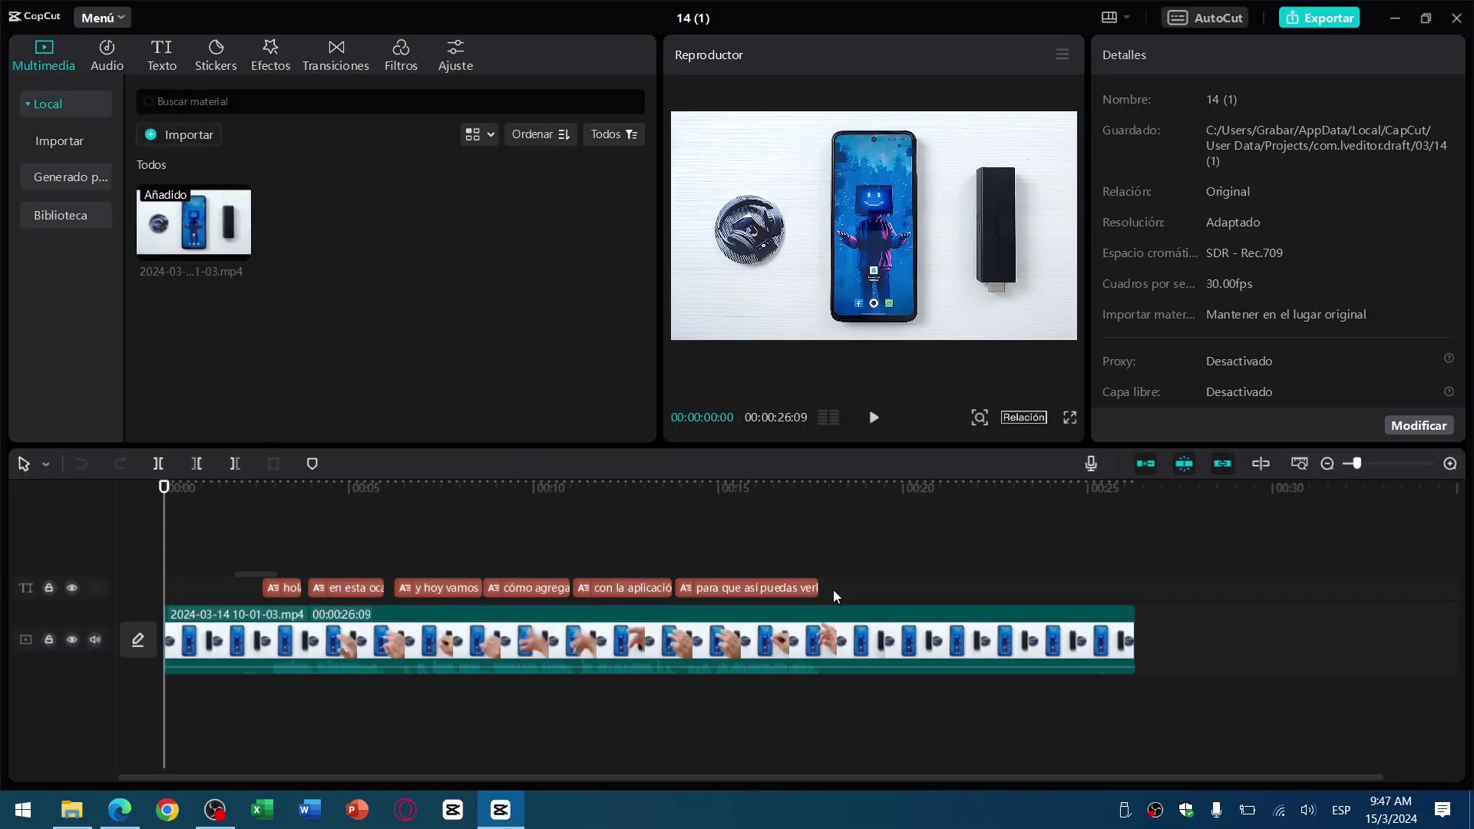
left_click(810, 588)
left_click(267, 562)
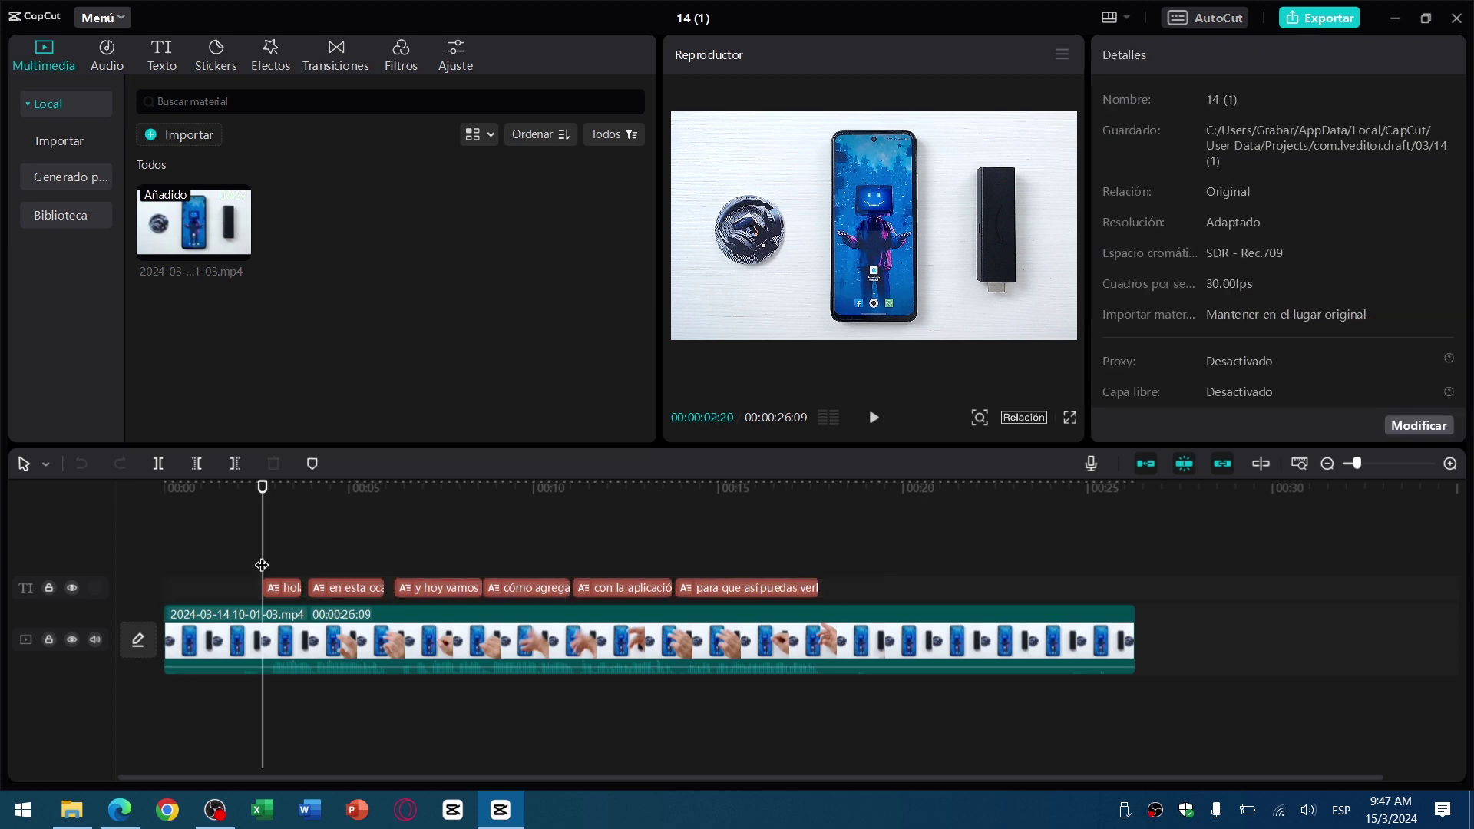
left_click(231, 588)
left_click(376, 585)
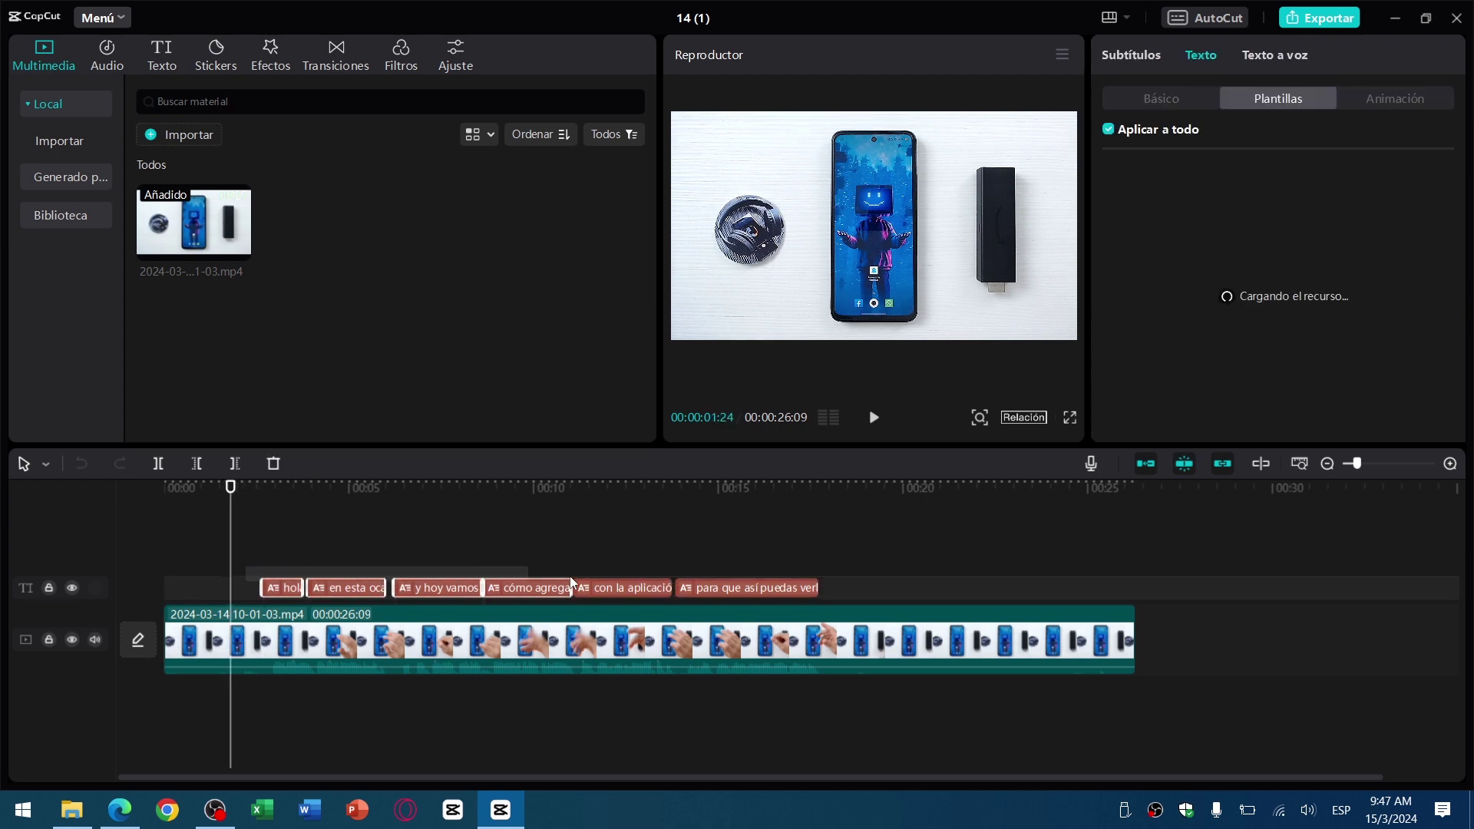
key("Delete")
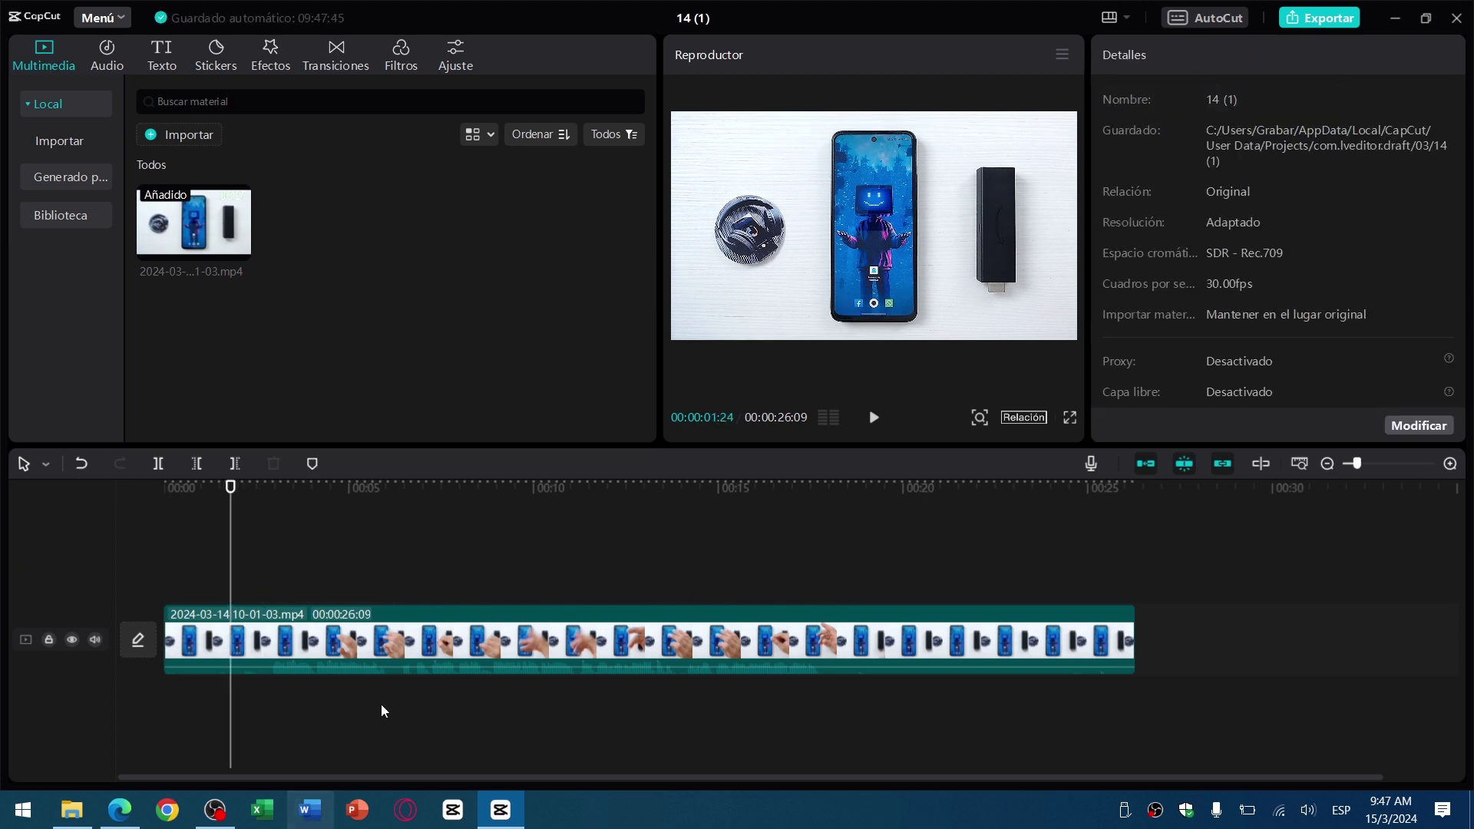
left_click_drag(214, 492, 697, 584)
left_click(314, 557)
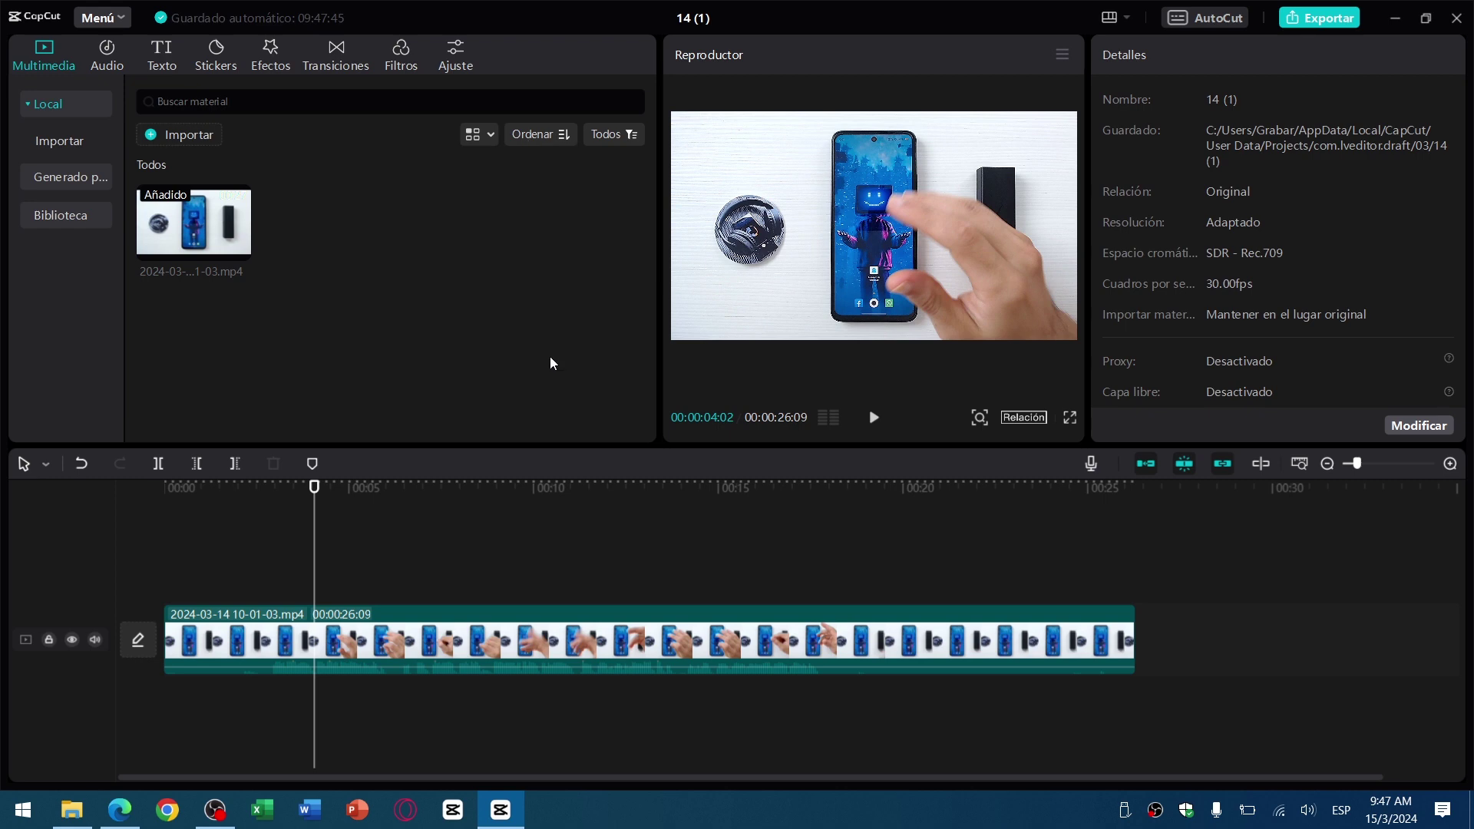
left_click(163, 135)
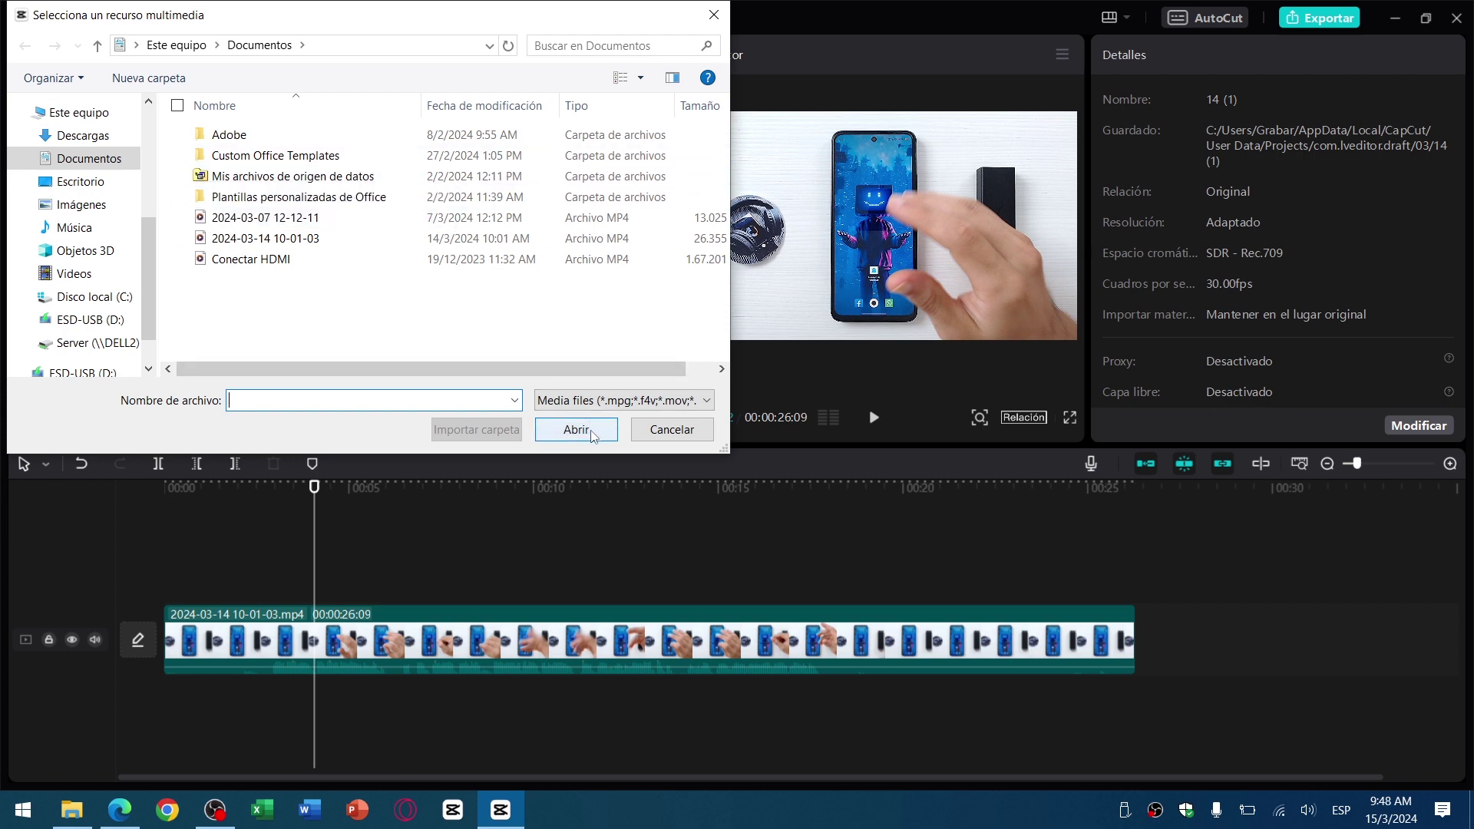
left_click(649, 435)
left_click_drag(196, 238, 455, 641)
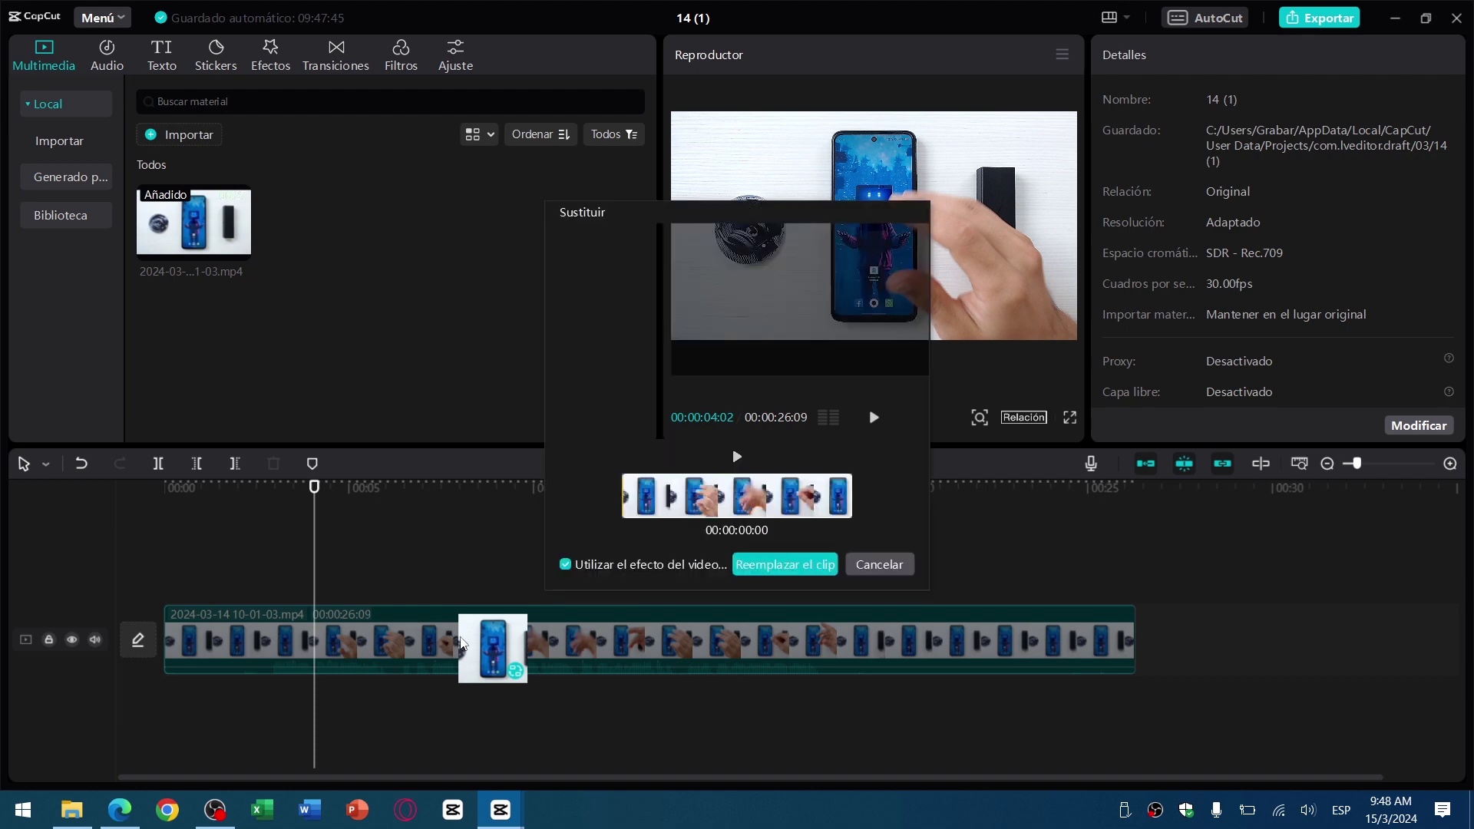
left_click(886, 572)
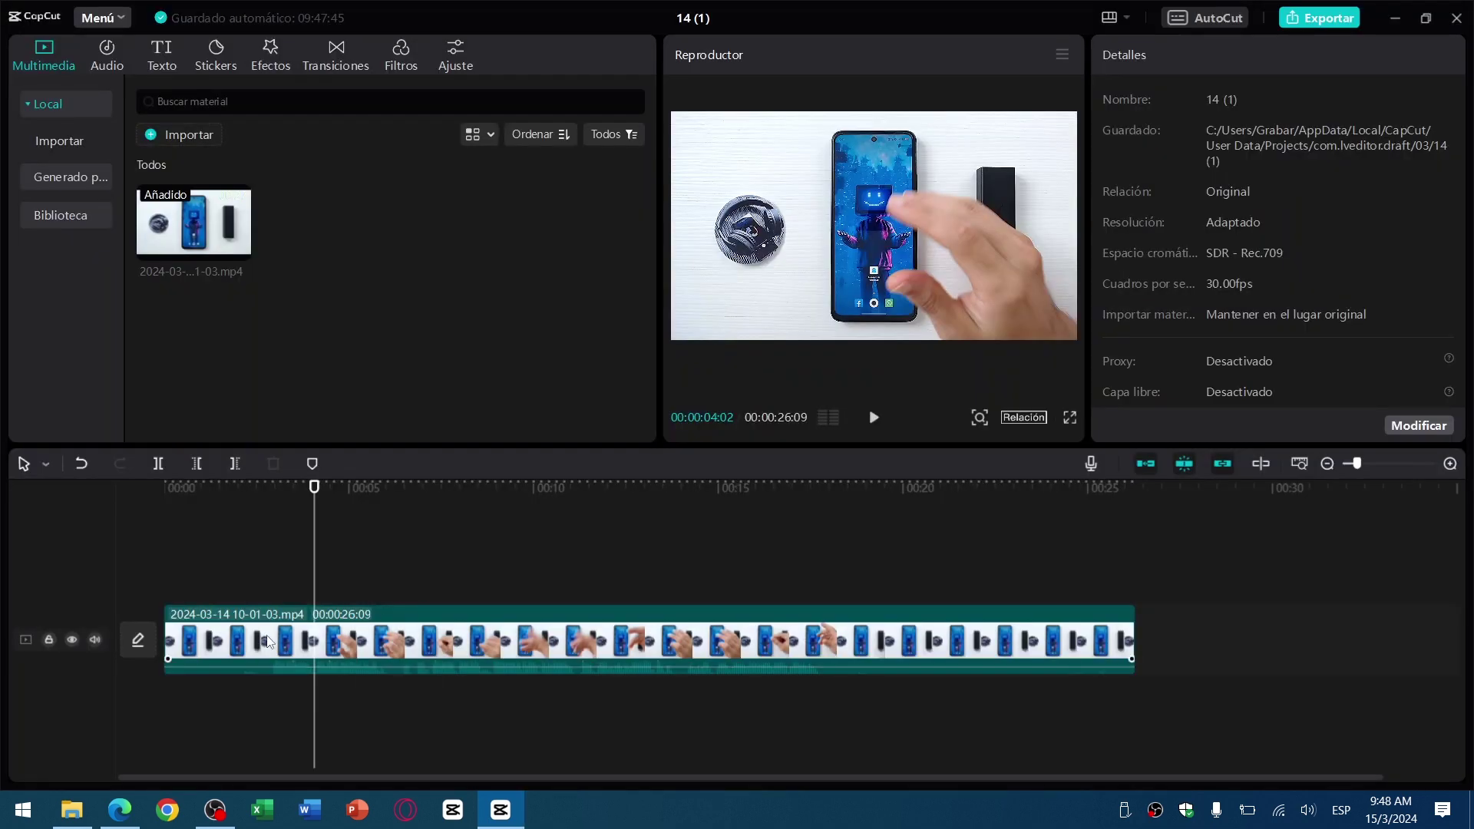
left_click(528, 654)
key("Delete")
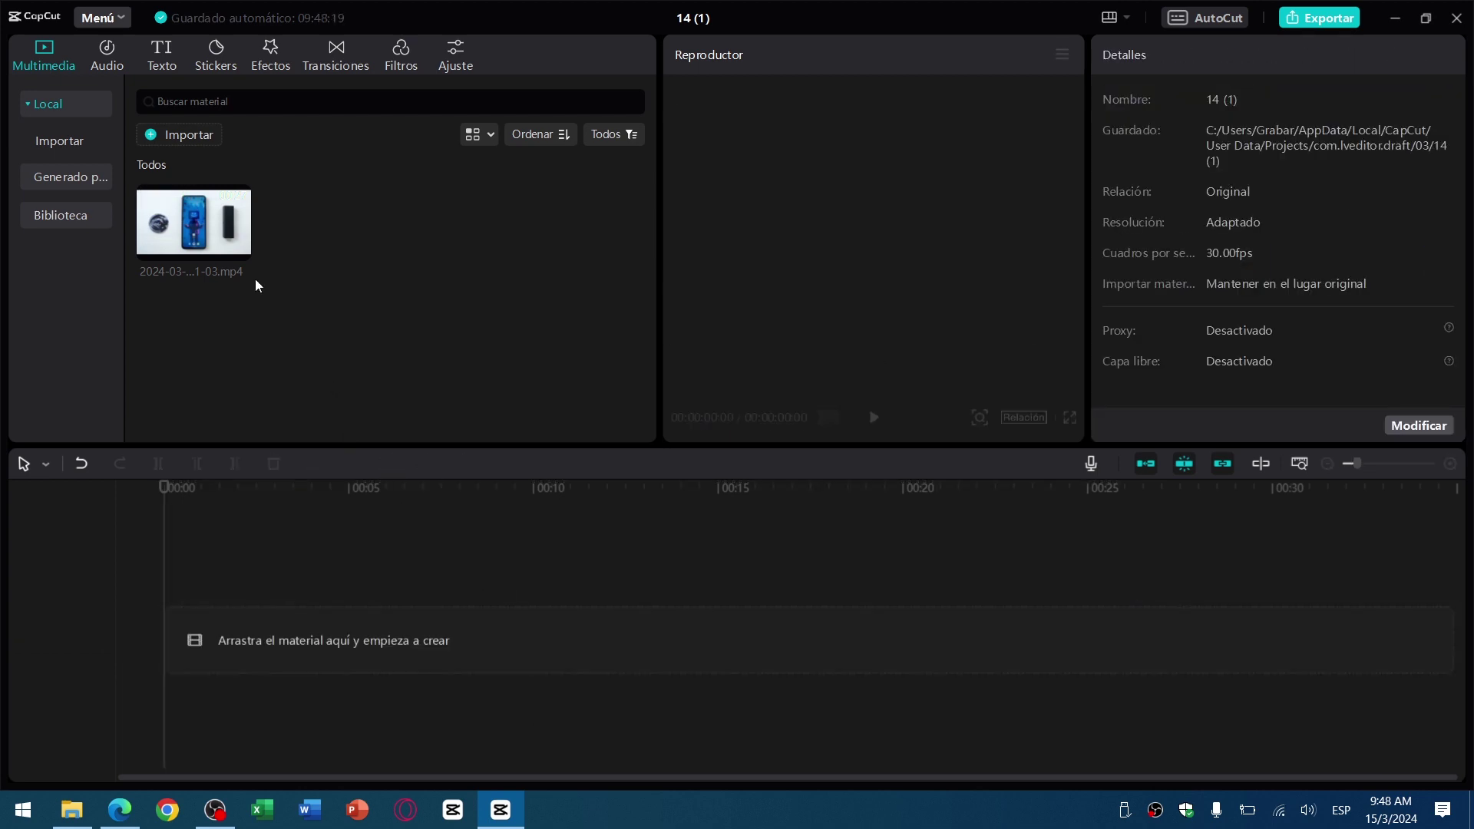
left_click_drag(194, 221, 277, 648)
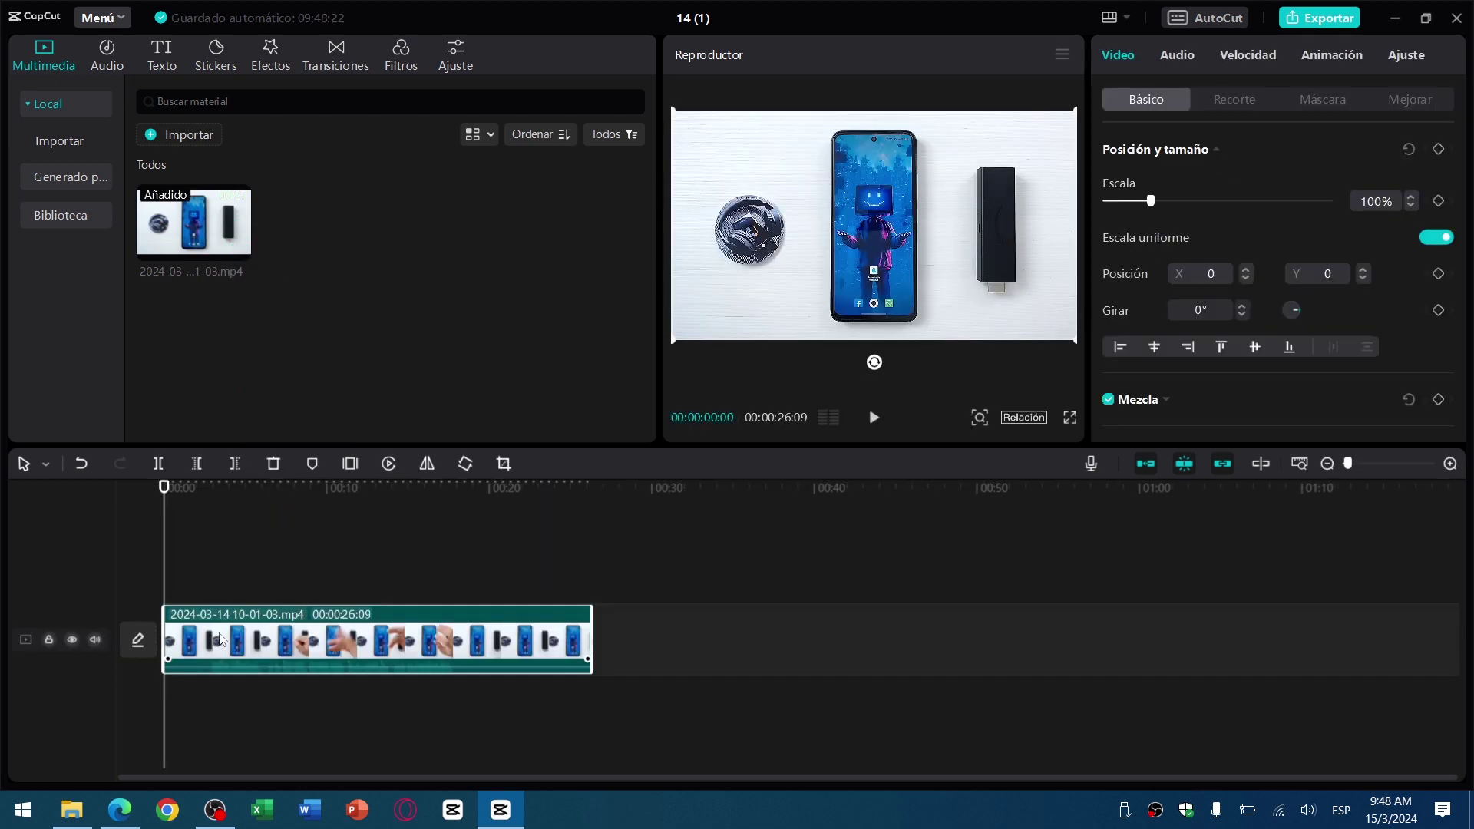
Trim away everything before 00:00:00:15 from the start of the video clip, and undo the trim.
scroll(358, 662, "down", 2)
scroll(188, 643, "up", 3)
scroll(190, 644, "up", 8)
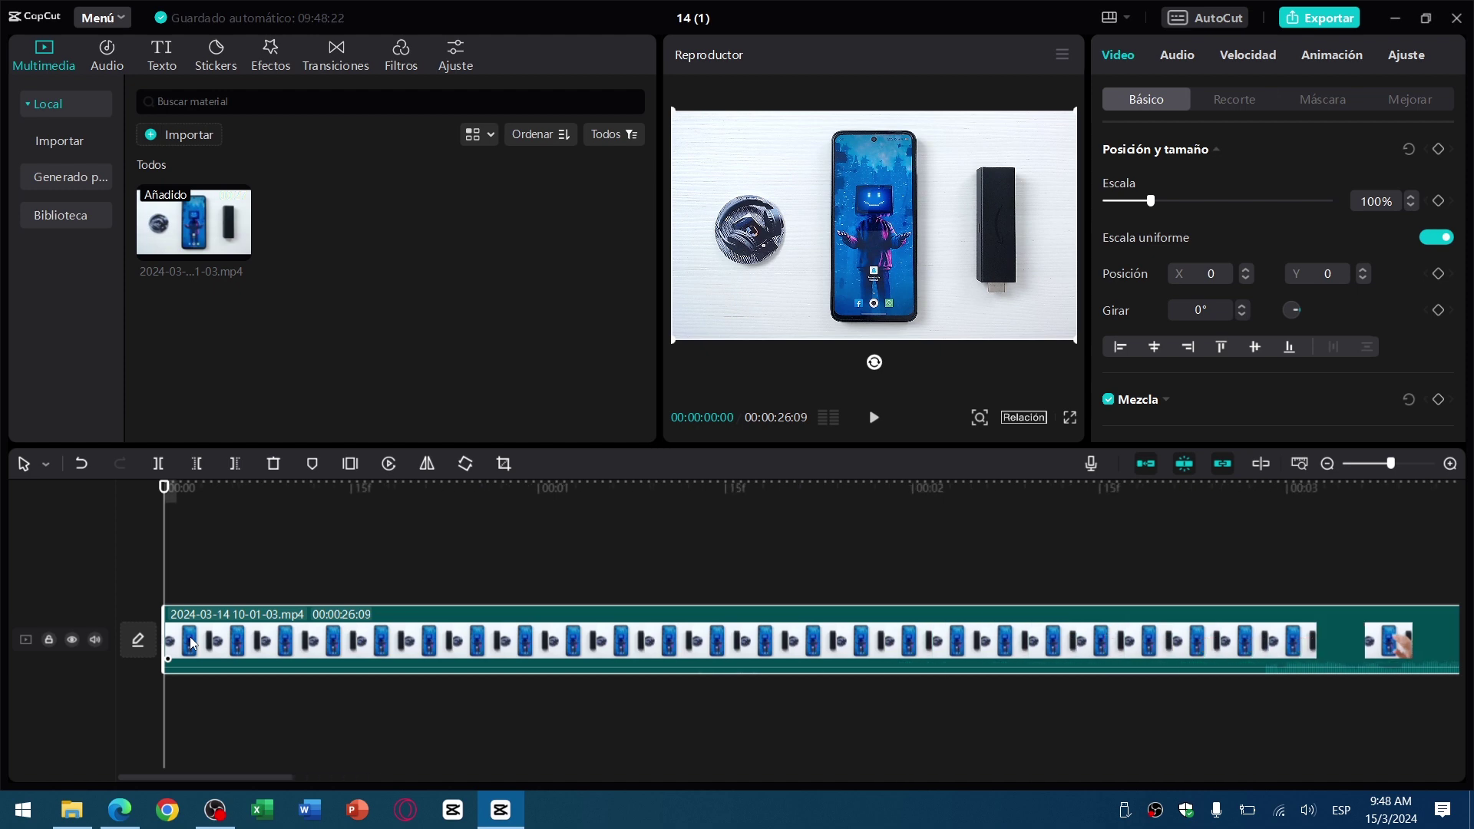
scroll(192, 644, "up", 3)
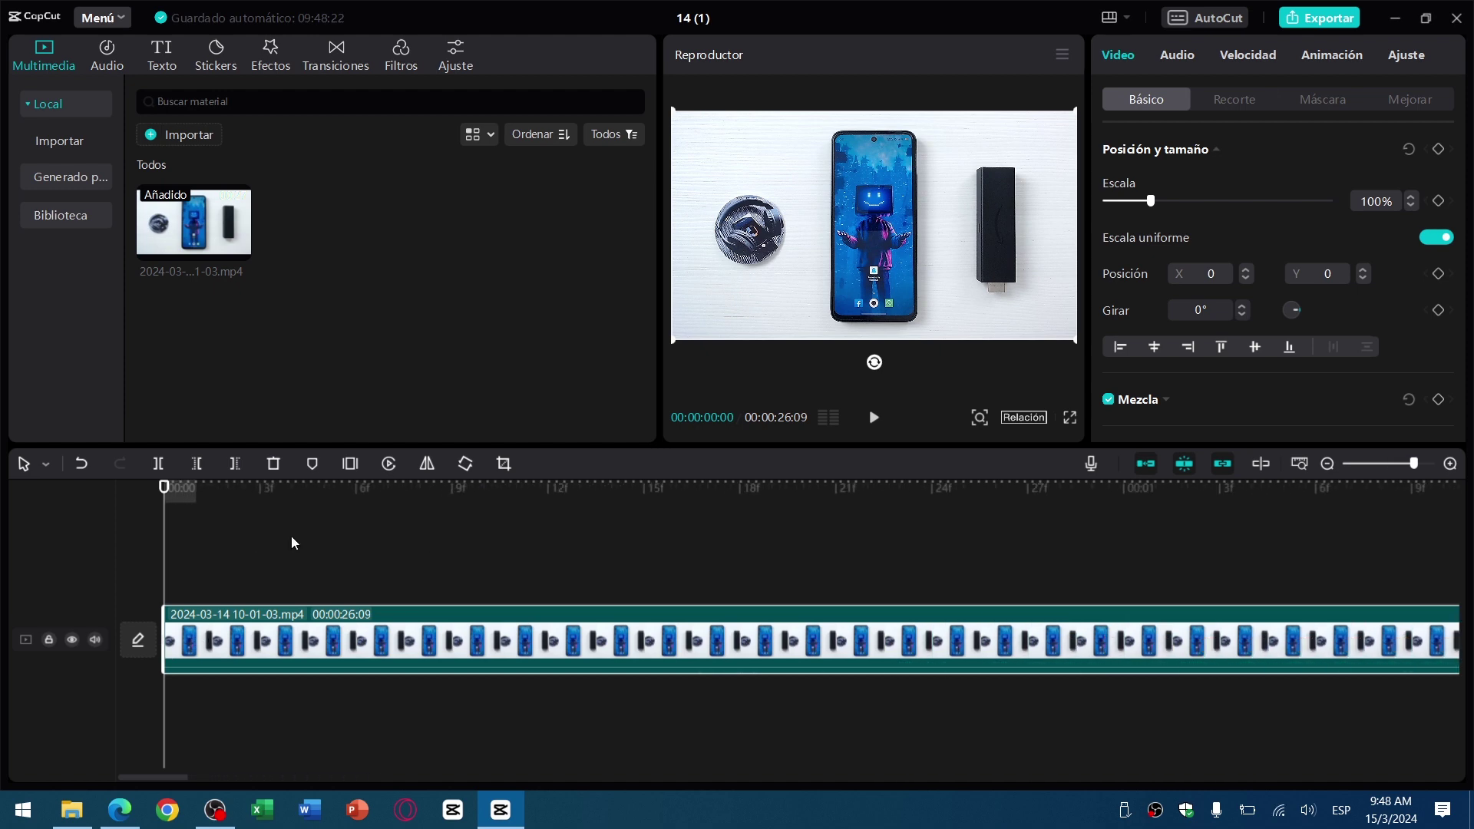
left_click_drag(338, 503, 644, 529)
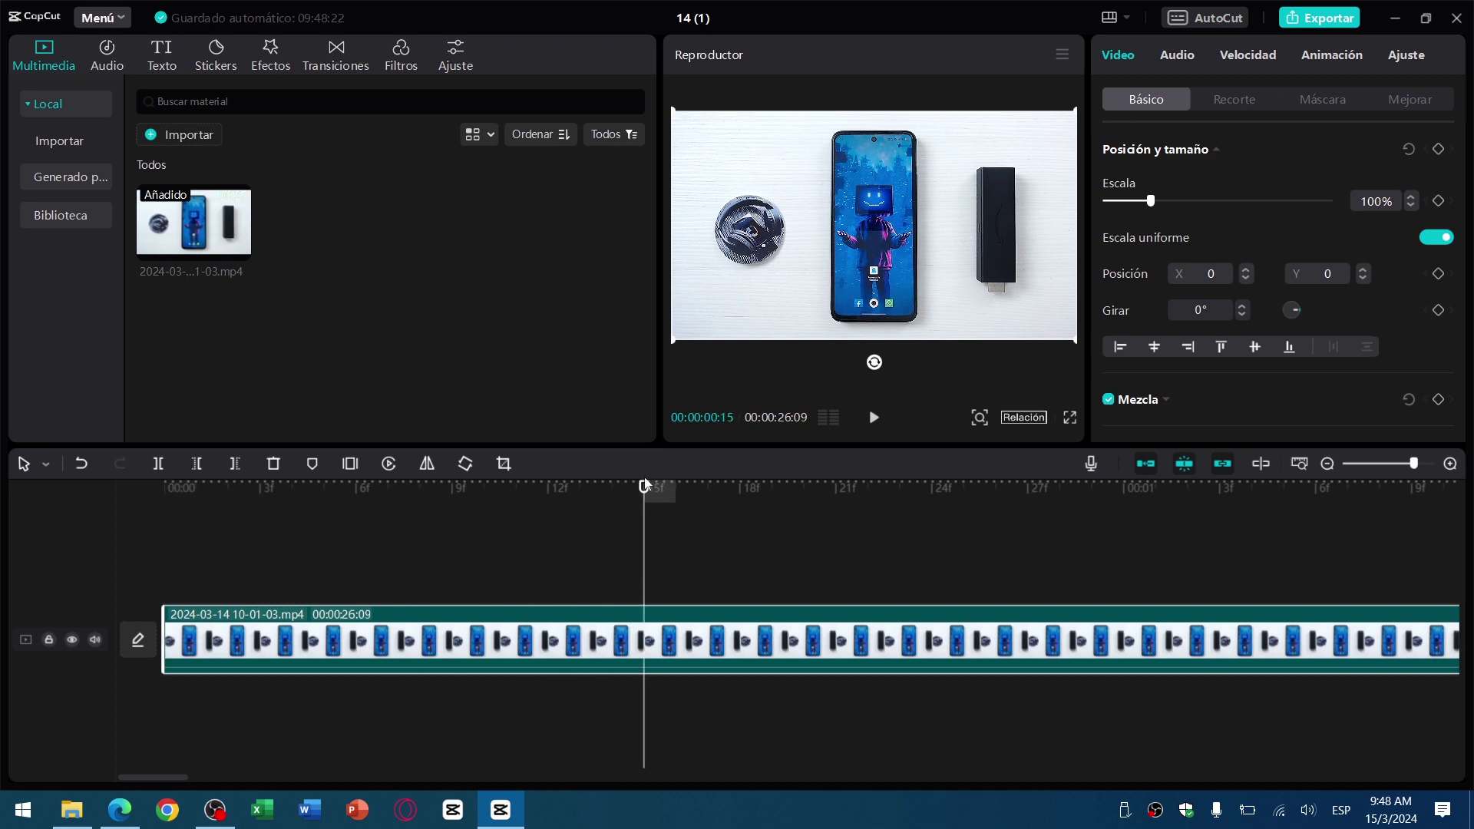
key("q")
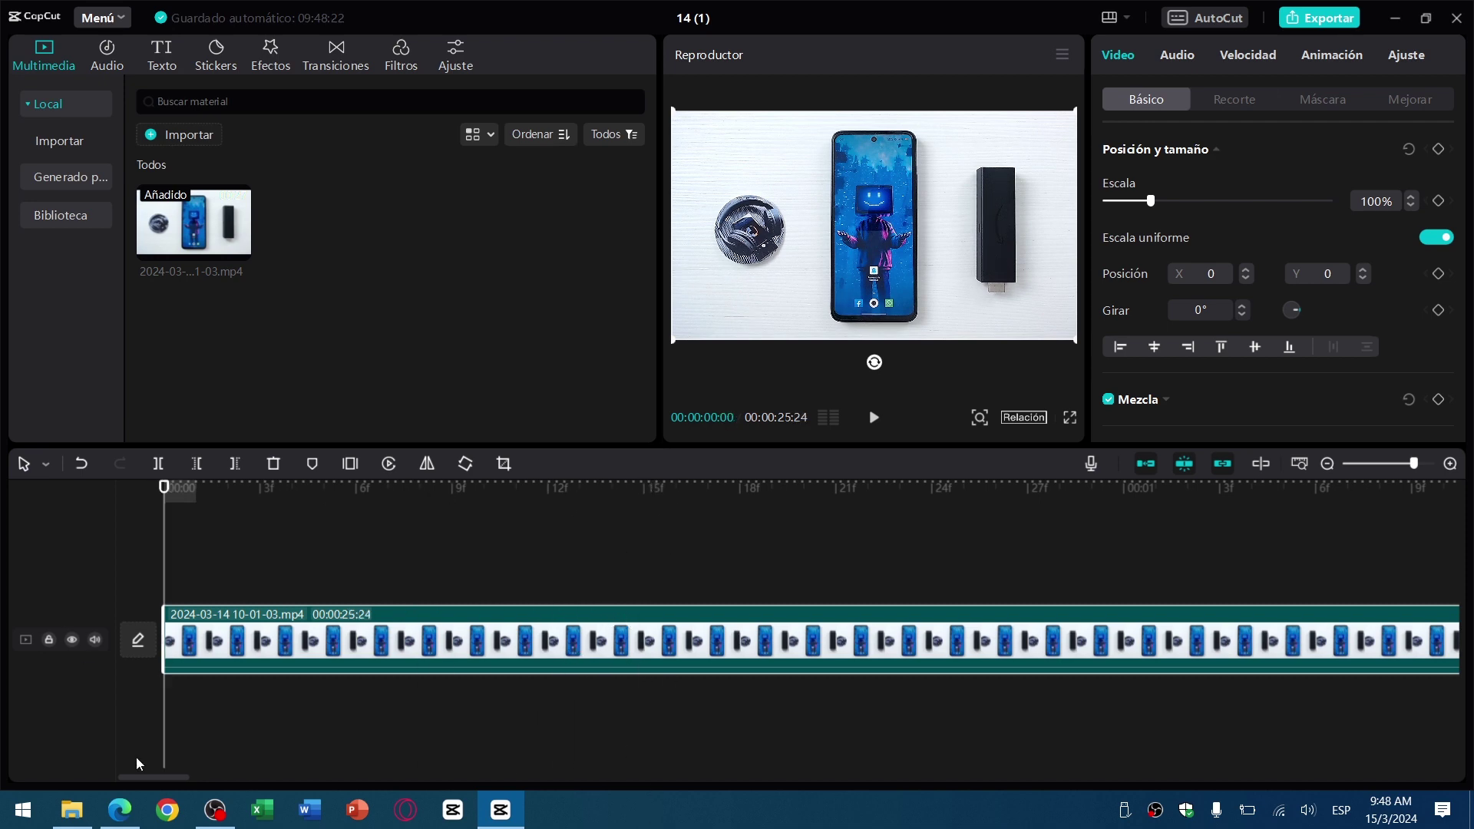
key("ctrl+z")
Trim away everything after 00:00:21:03 from the end of the video clip, and undo the trim.
key("ctrl+minus")
left_click_drag(779, 490, 814, 495)
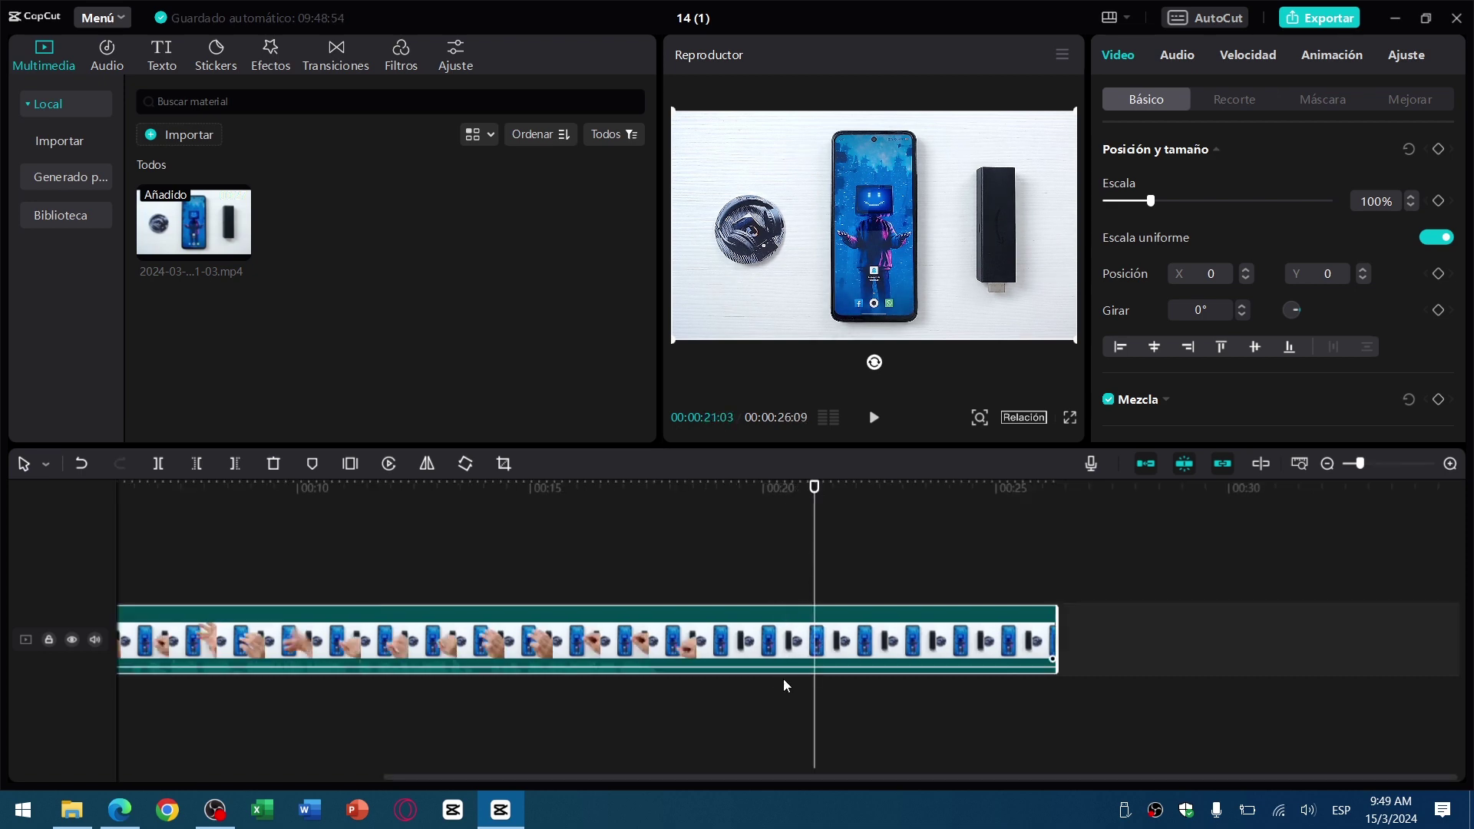
key("w")
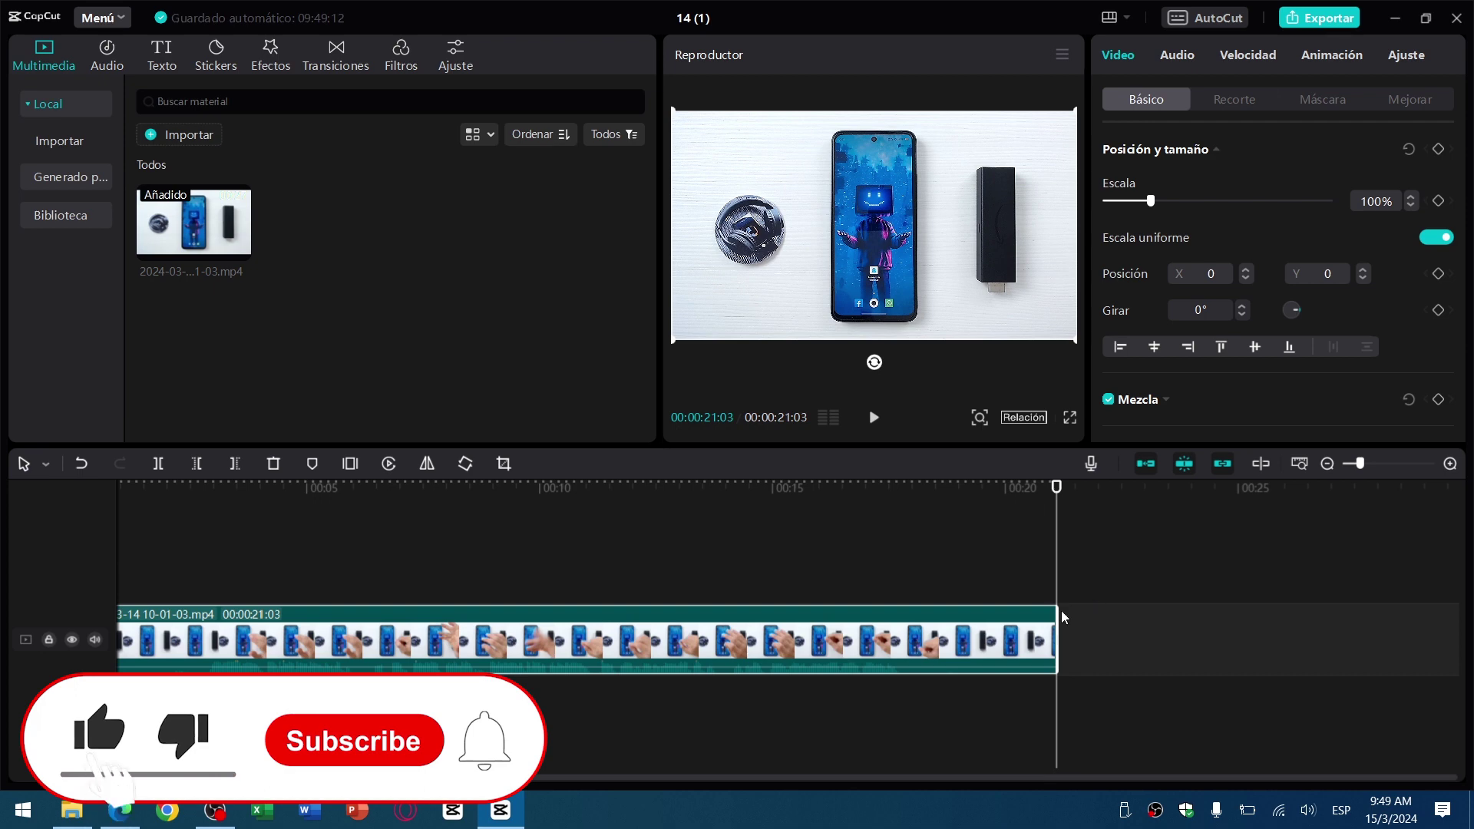
key("ctrl+z")
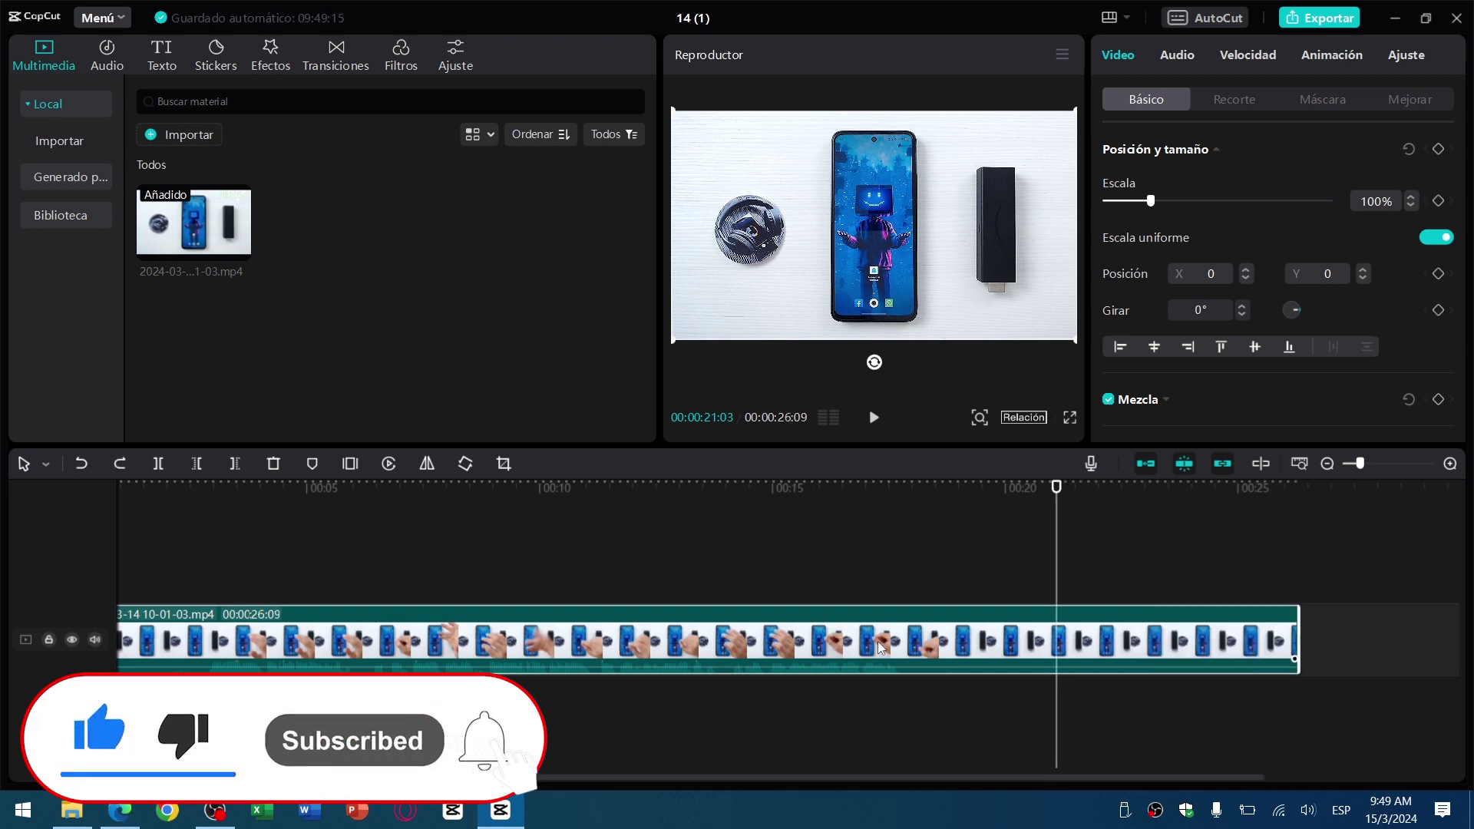
Reassign the timeline's Dividir shortcut to E, continuing without signing in, and save the shortcut settings.
left_click(839, 645)
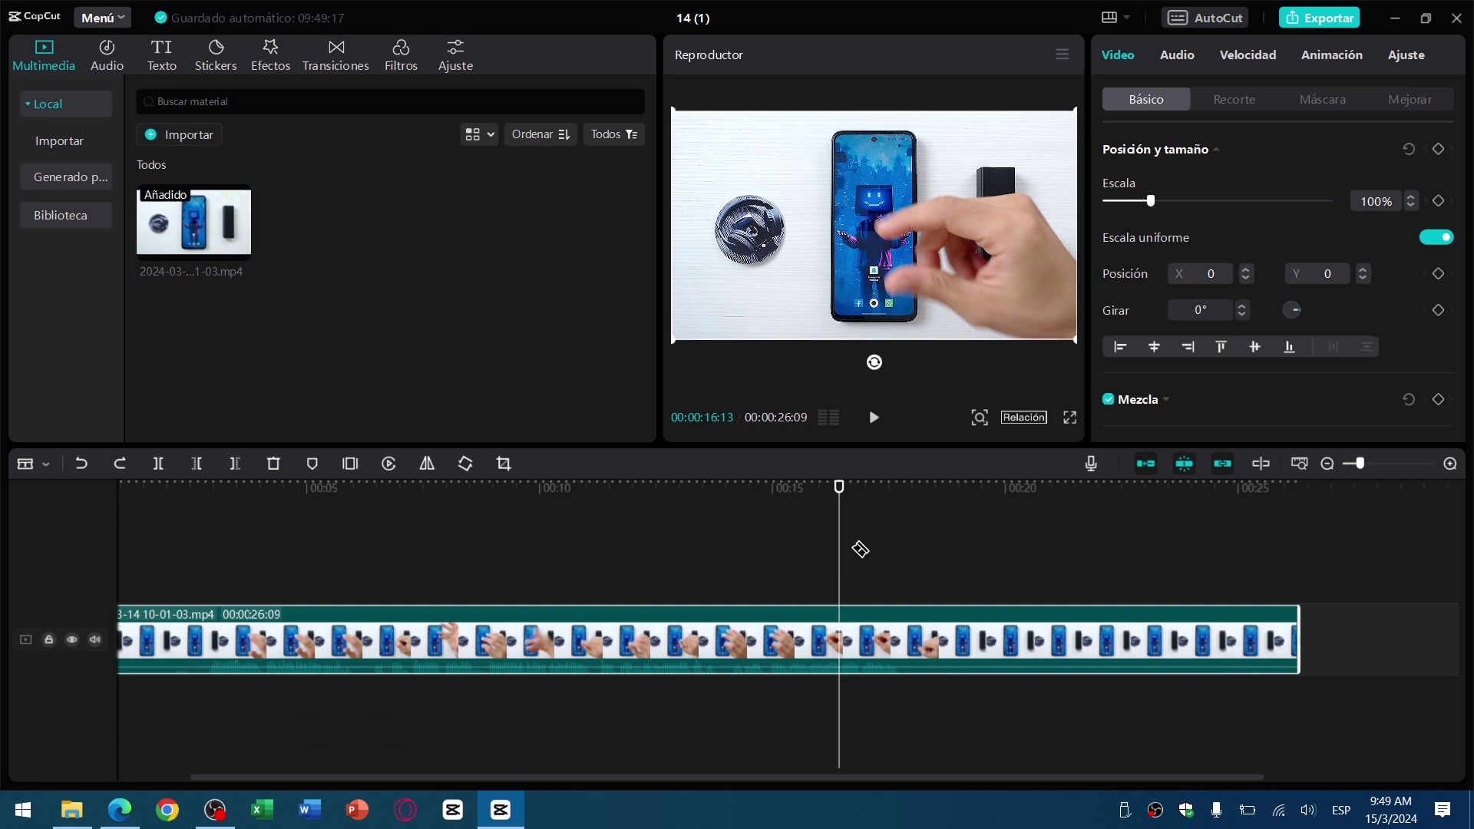
left_click(1207, 26)
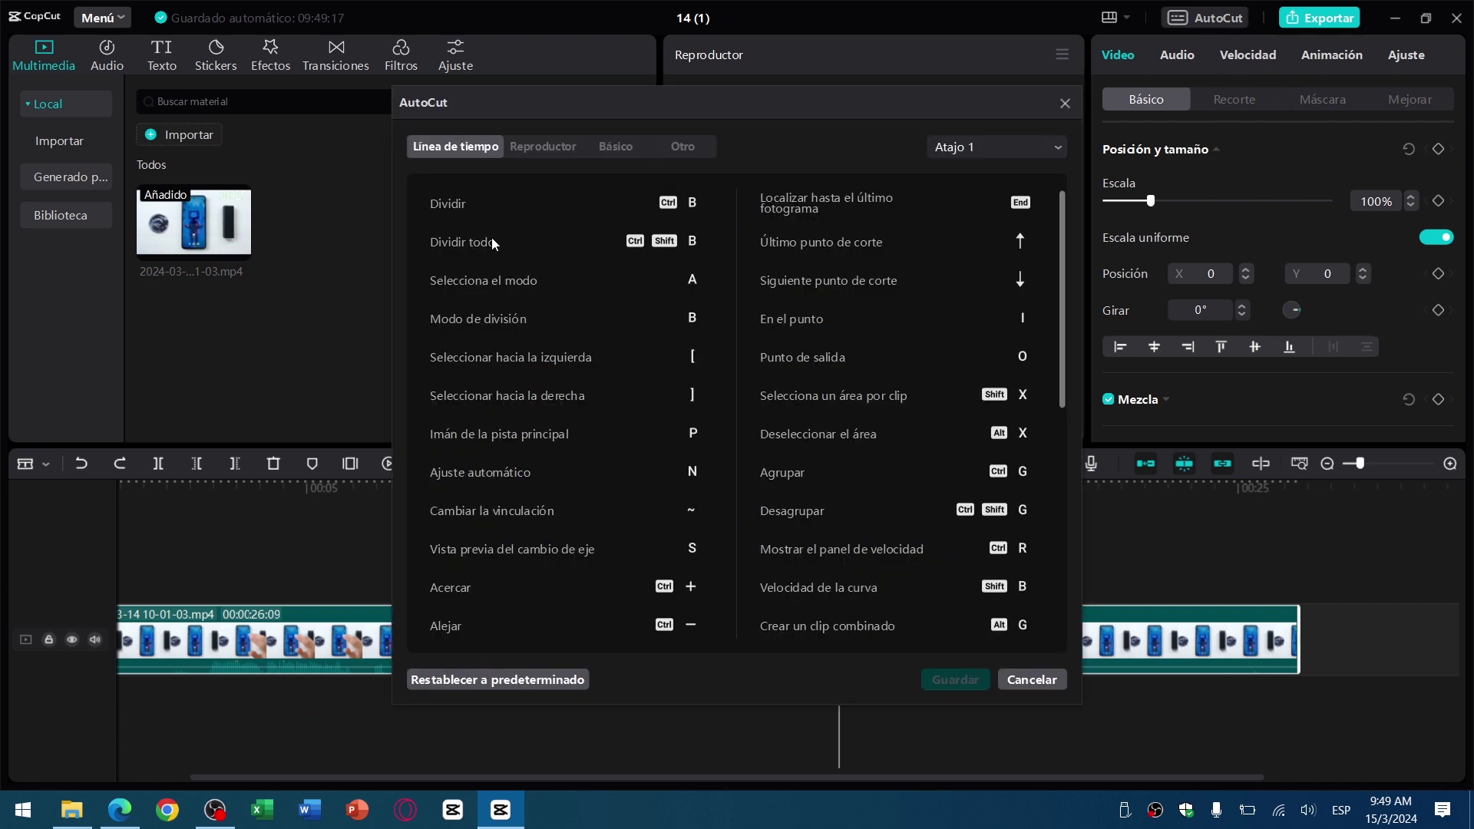
left_click(683, 205)
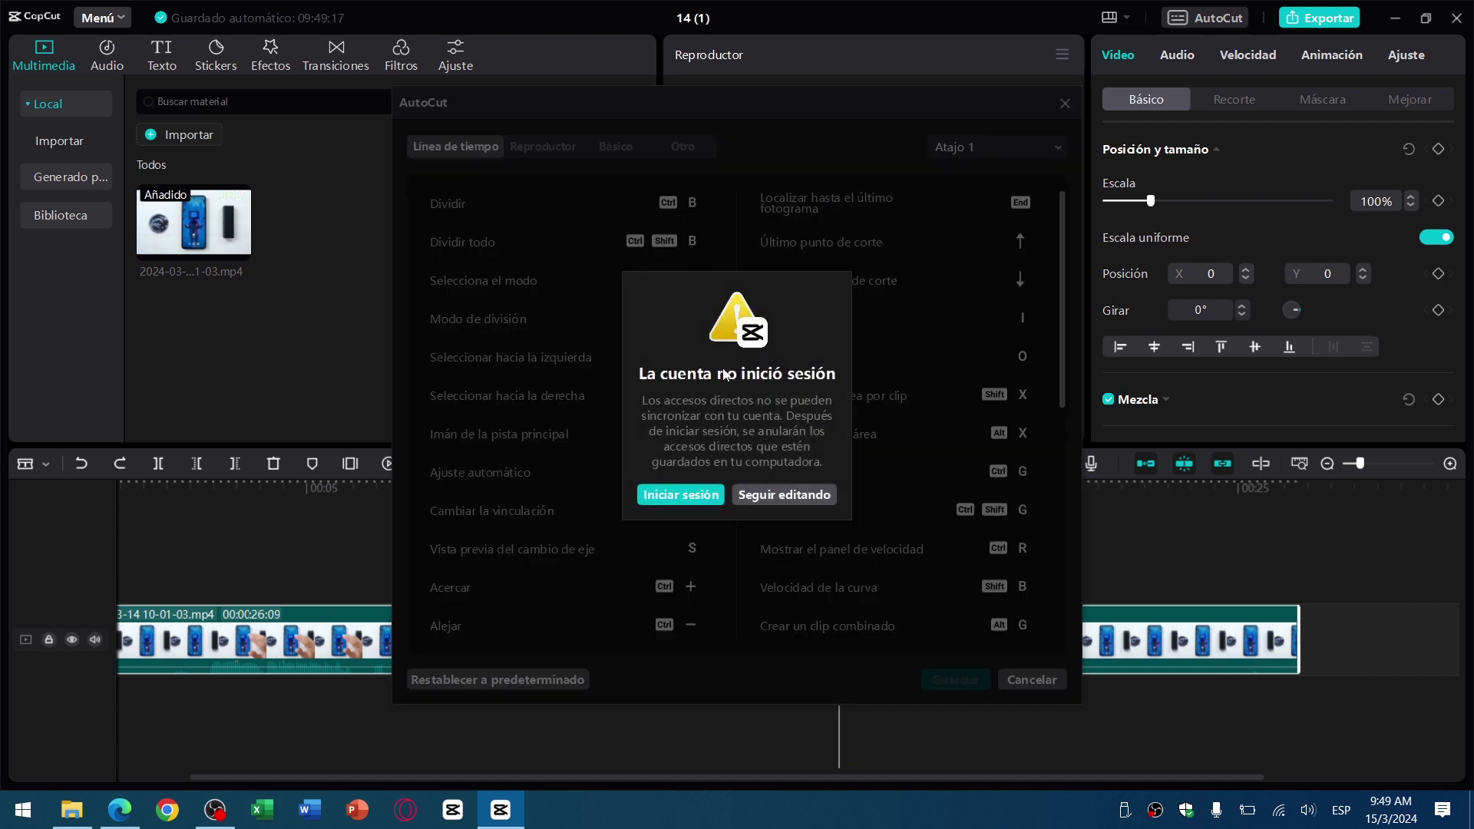
left_click(817, 496)
left_click(714, 205)
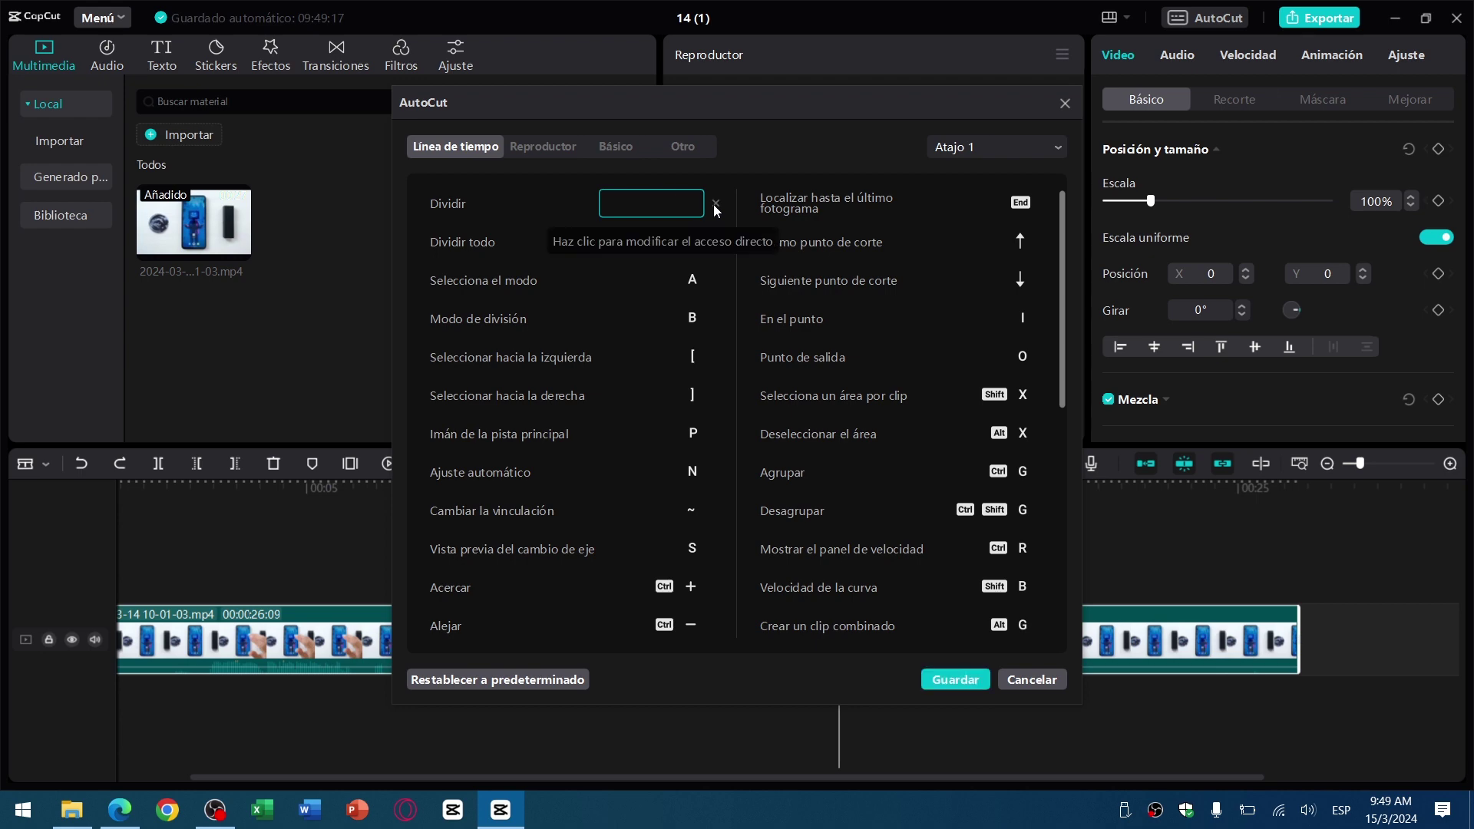
key("b")
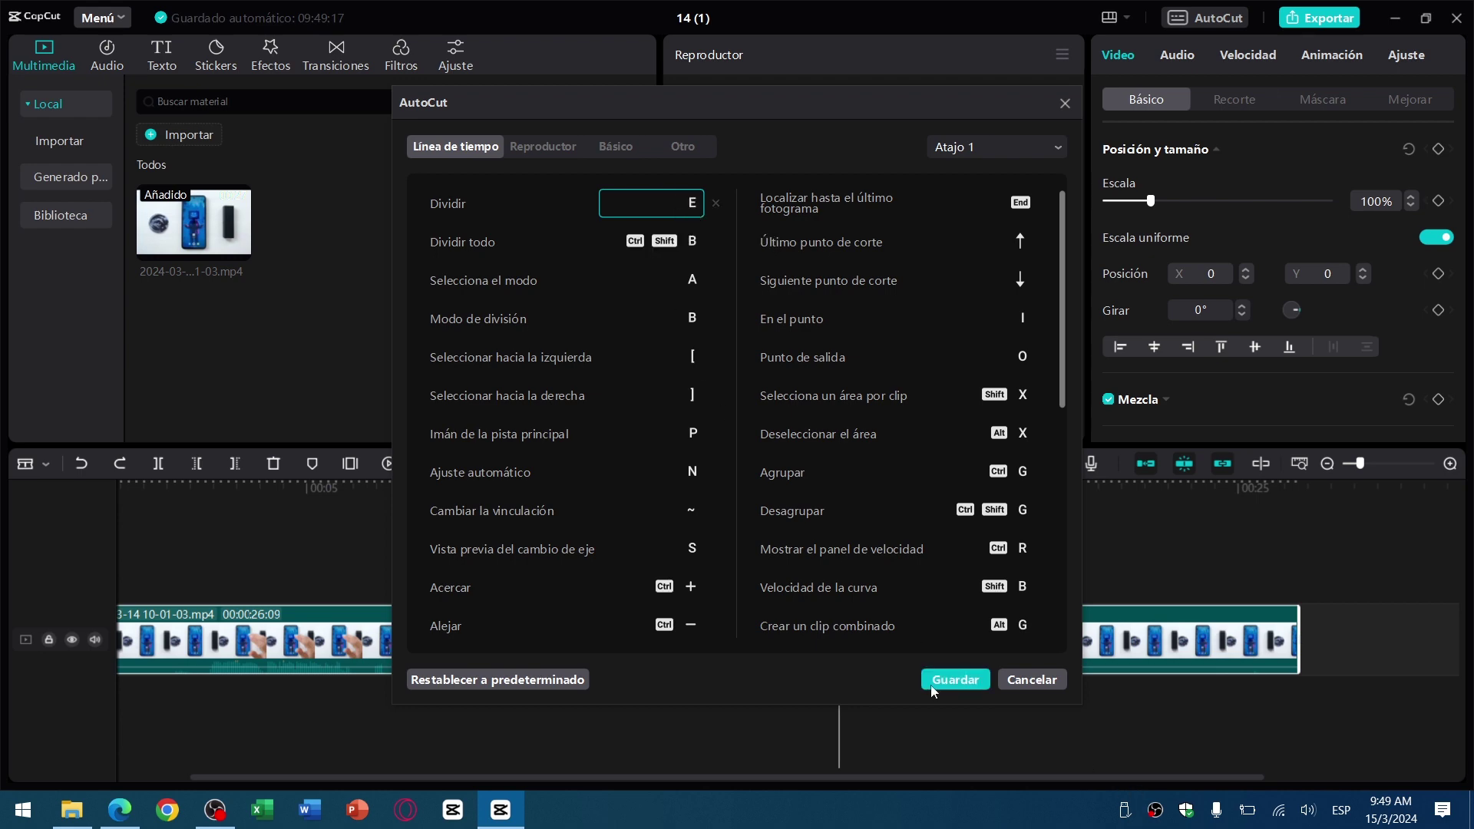
left_click(955, 680)
Split the video clip at 00:00:10:09 and 00:00:11:24, and undo both splits.
left_click(553, 503)
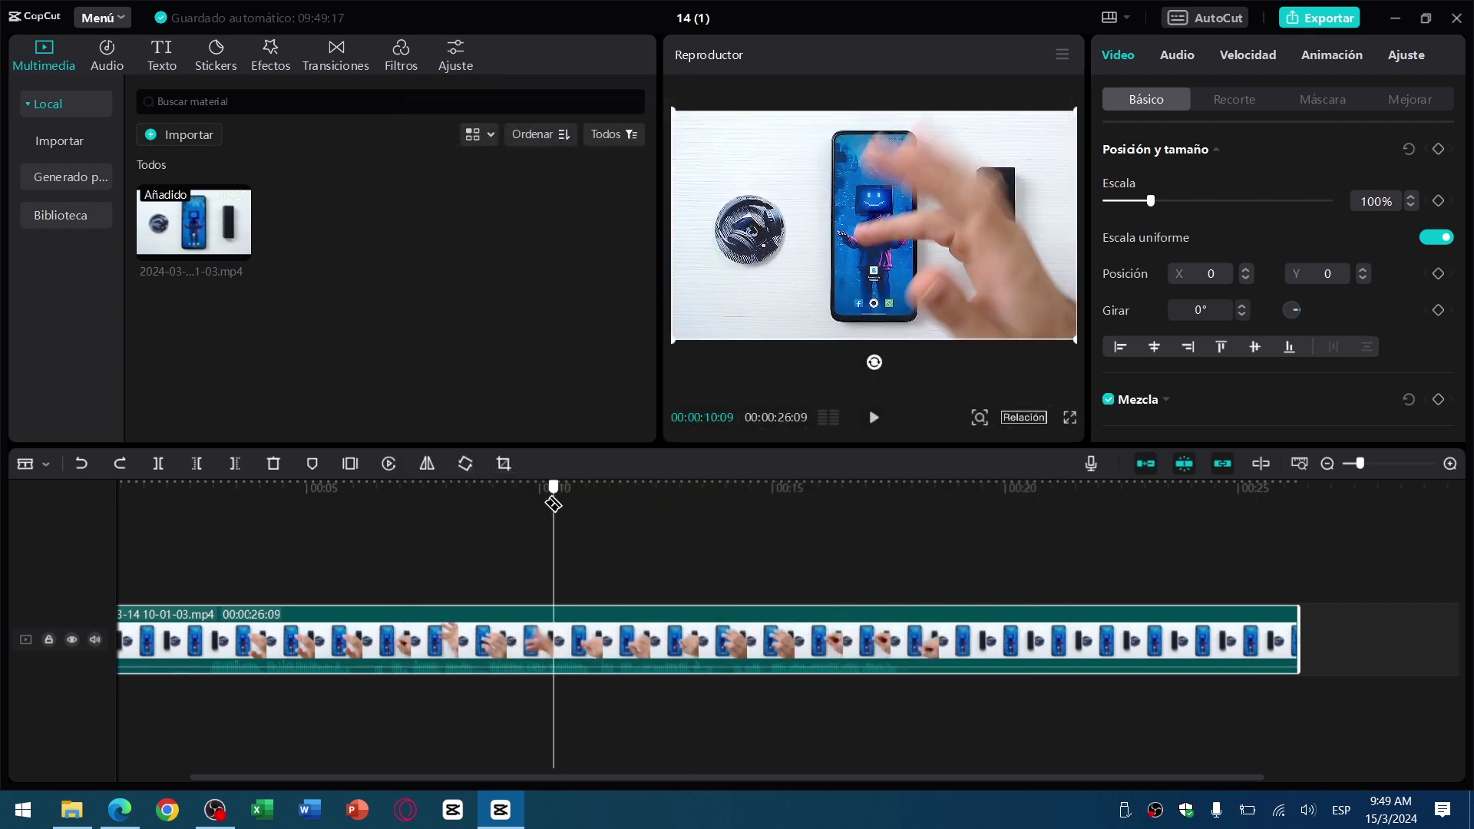
key("b")
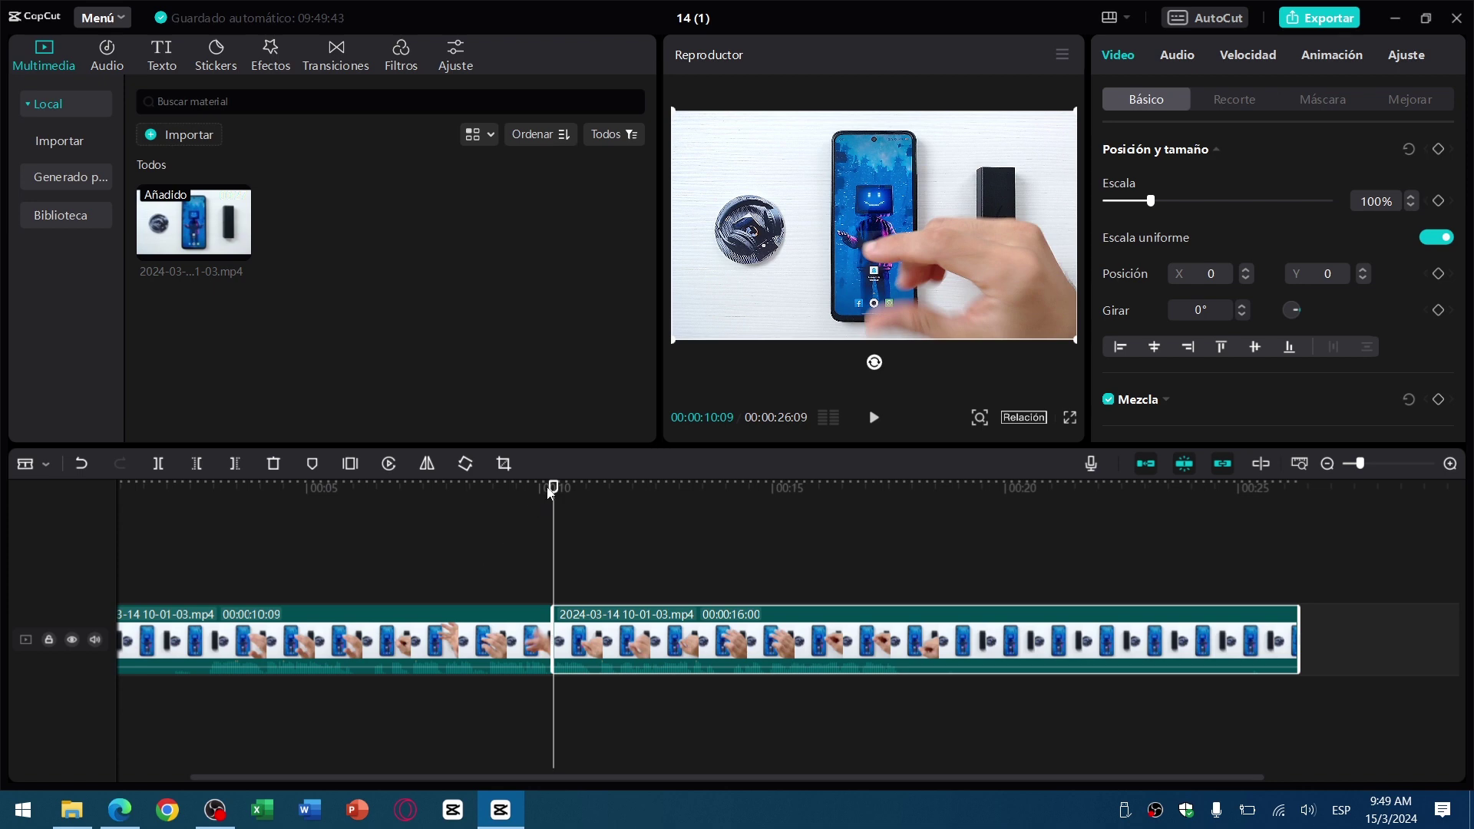
left_click(623, 644)
key("b")
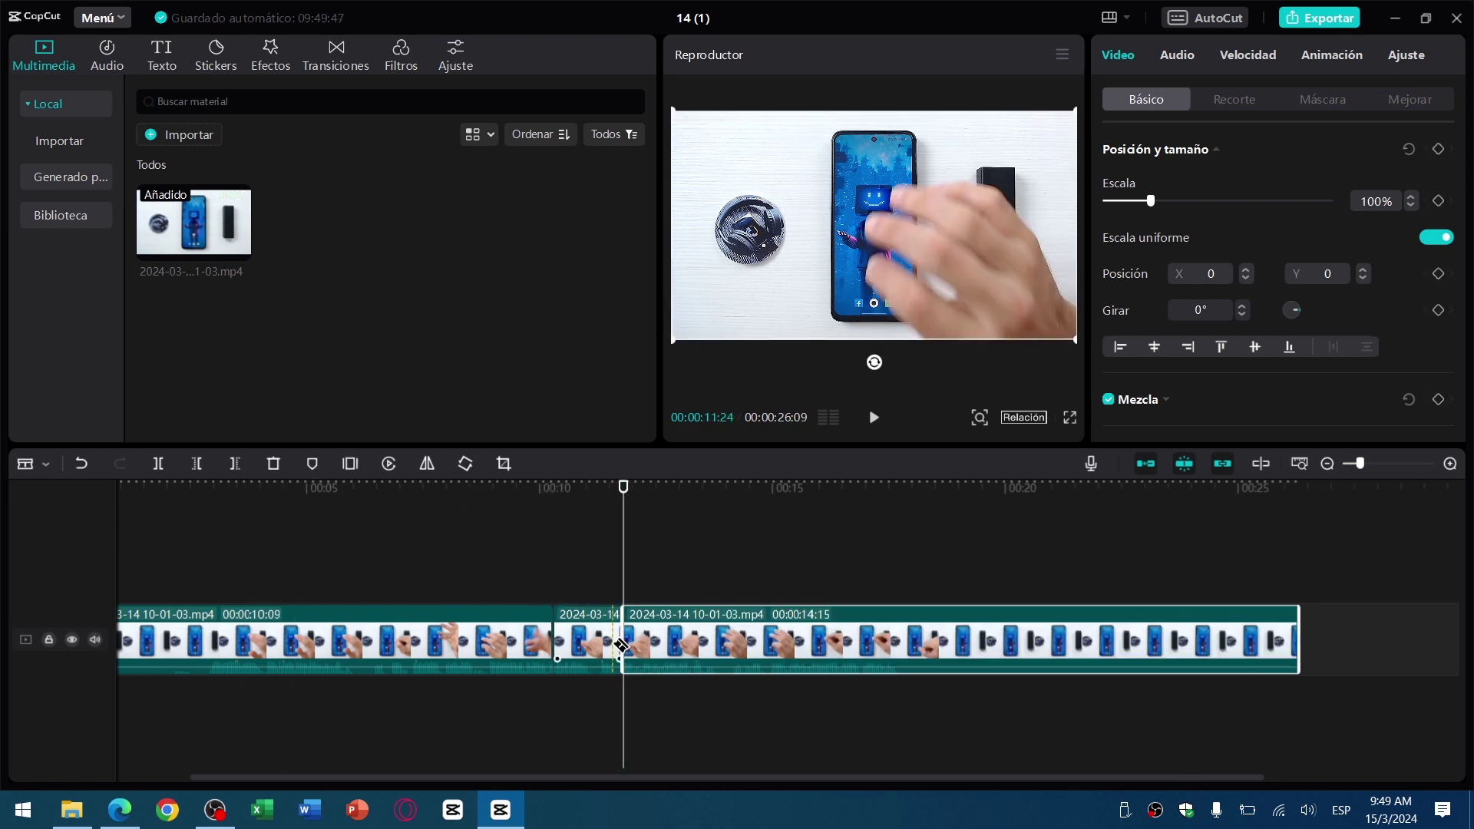
key("ctrl+z")
key("ctrl+z")
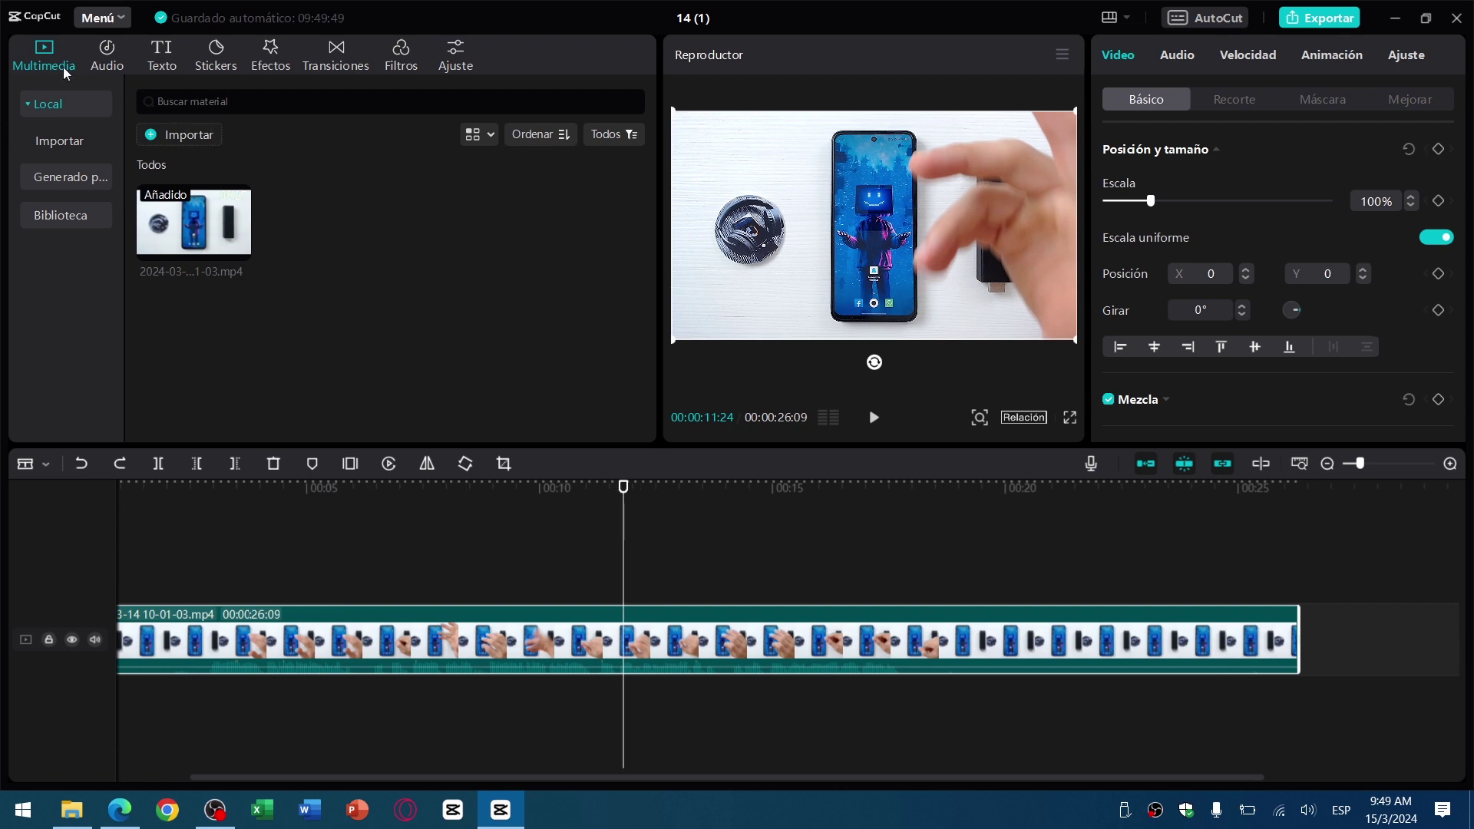
Examine the audio, text, sticker, effect, transition and filter libraries, including the sound effects and the video and body effect categories.
left_click(113, 71)
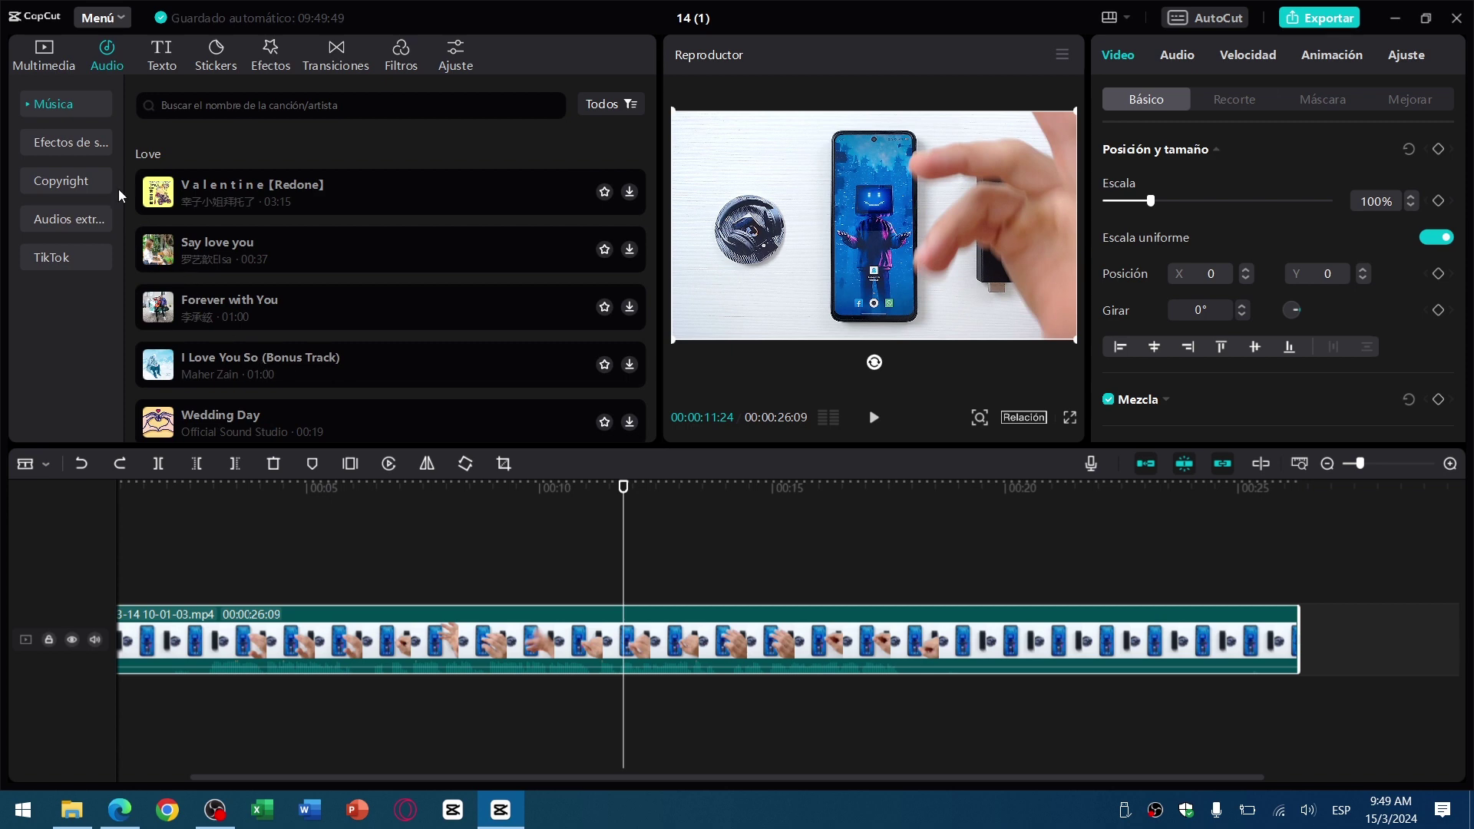
left_click(77, 149)
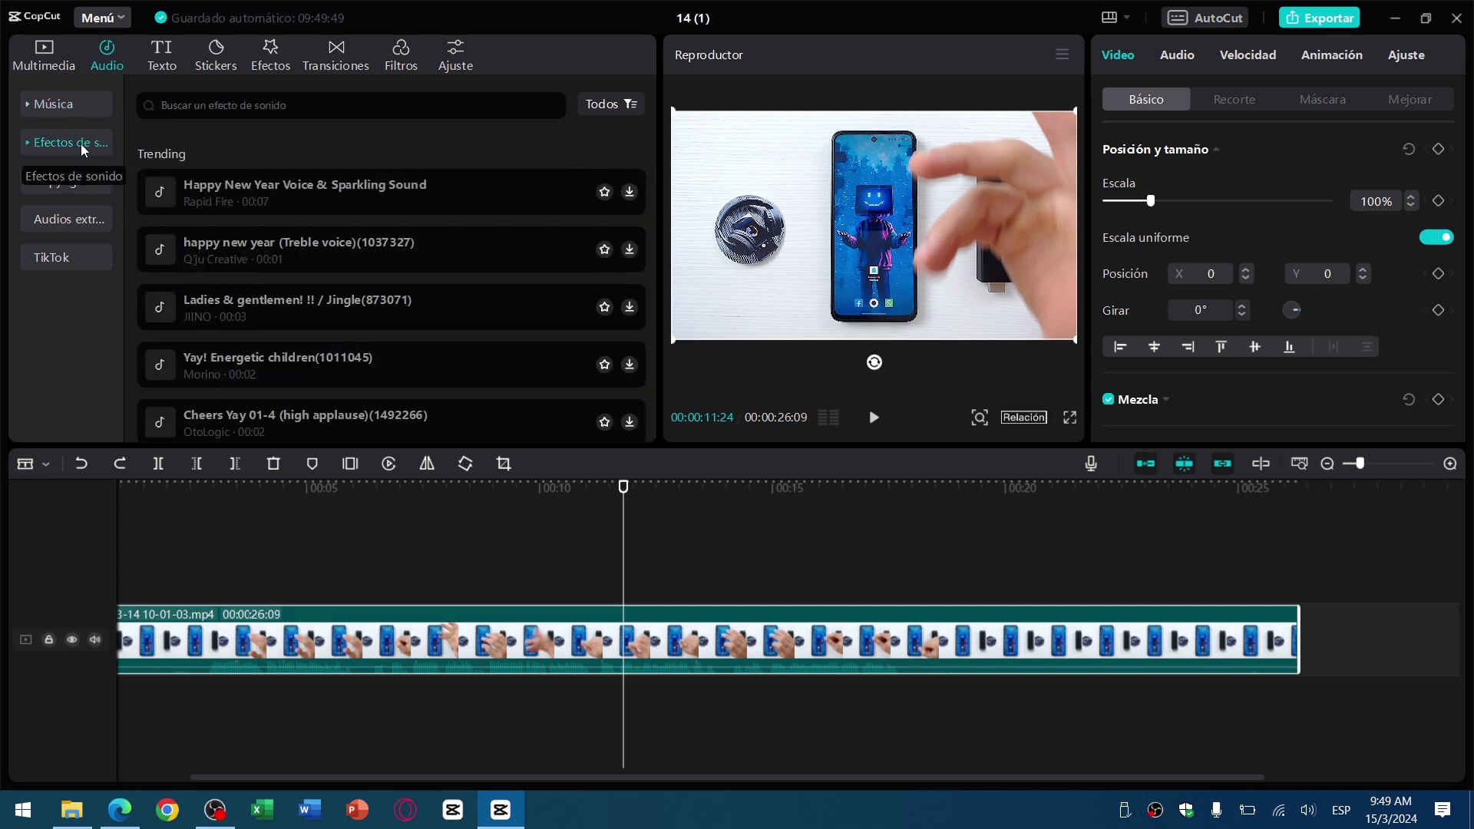
left_click(77, 192)
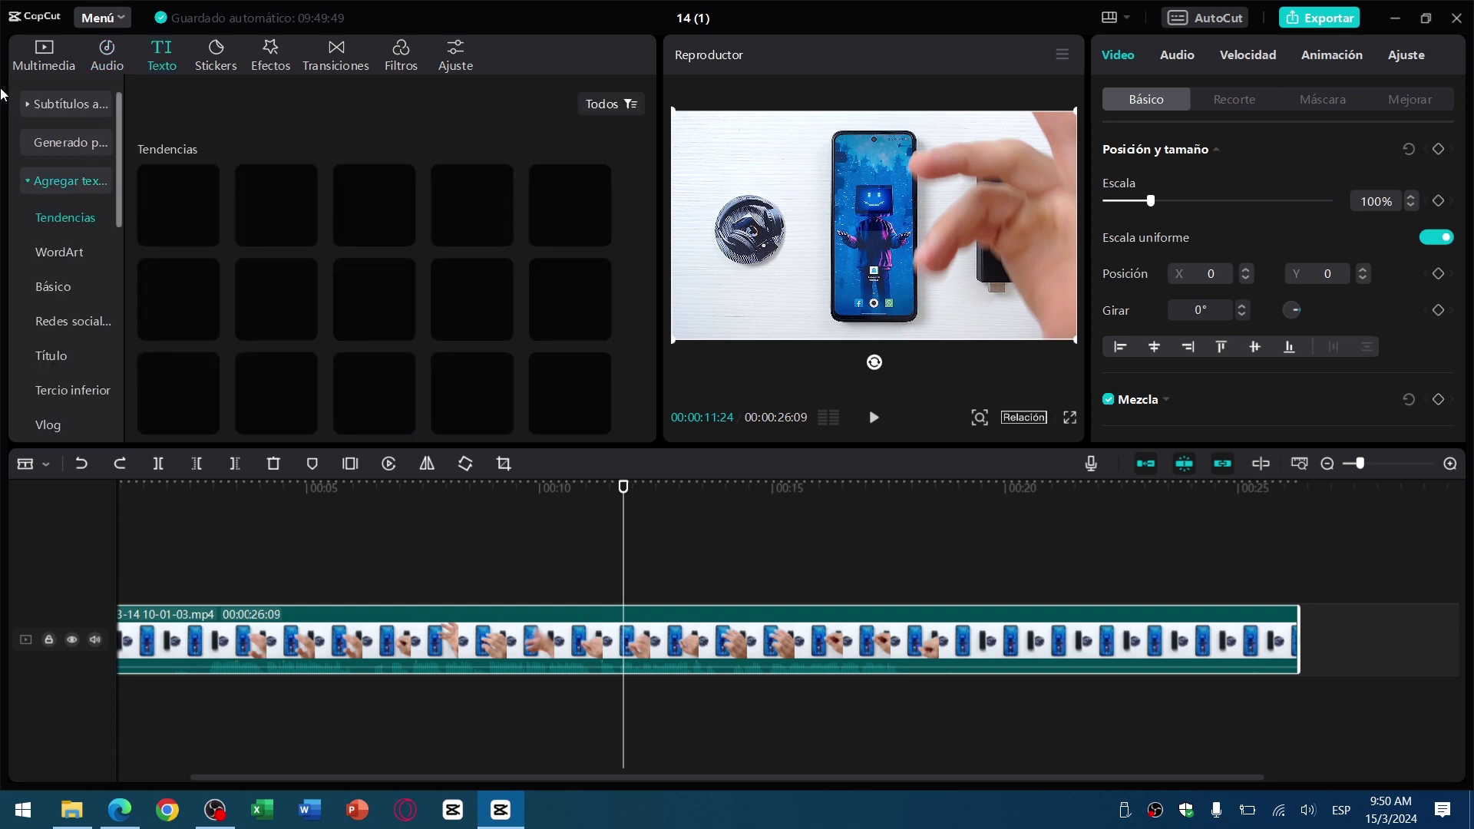
left_click(217, 62)
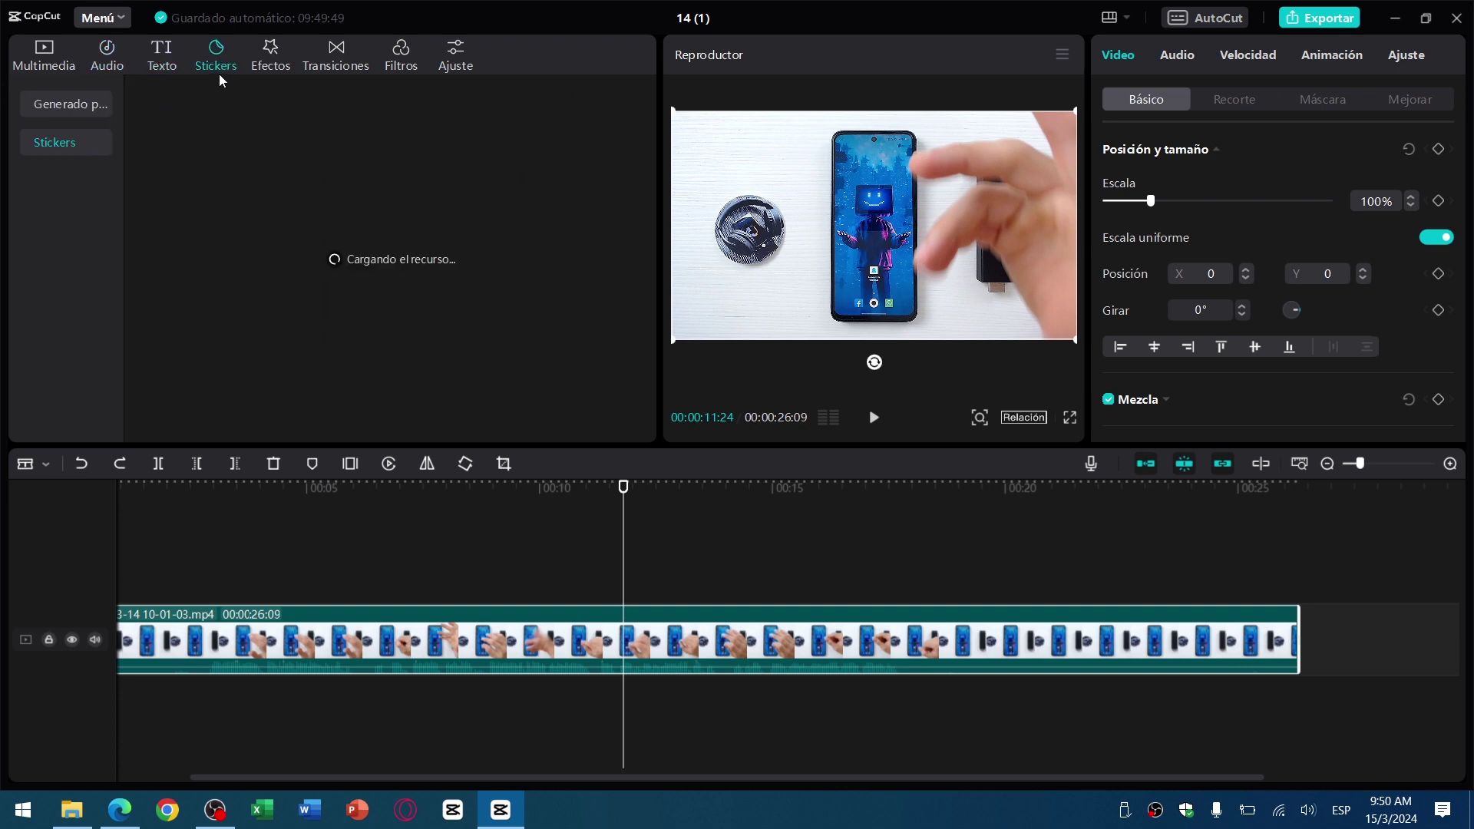
left_click(261, 60)
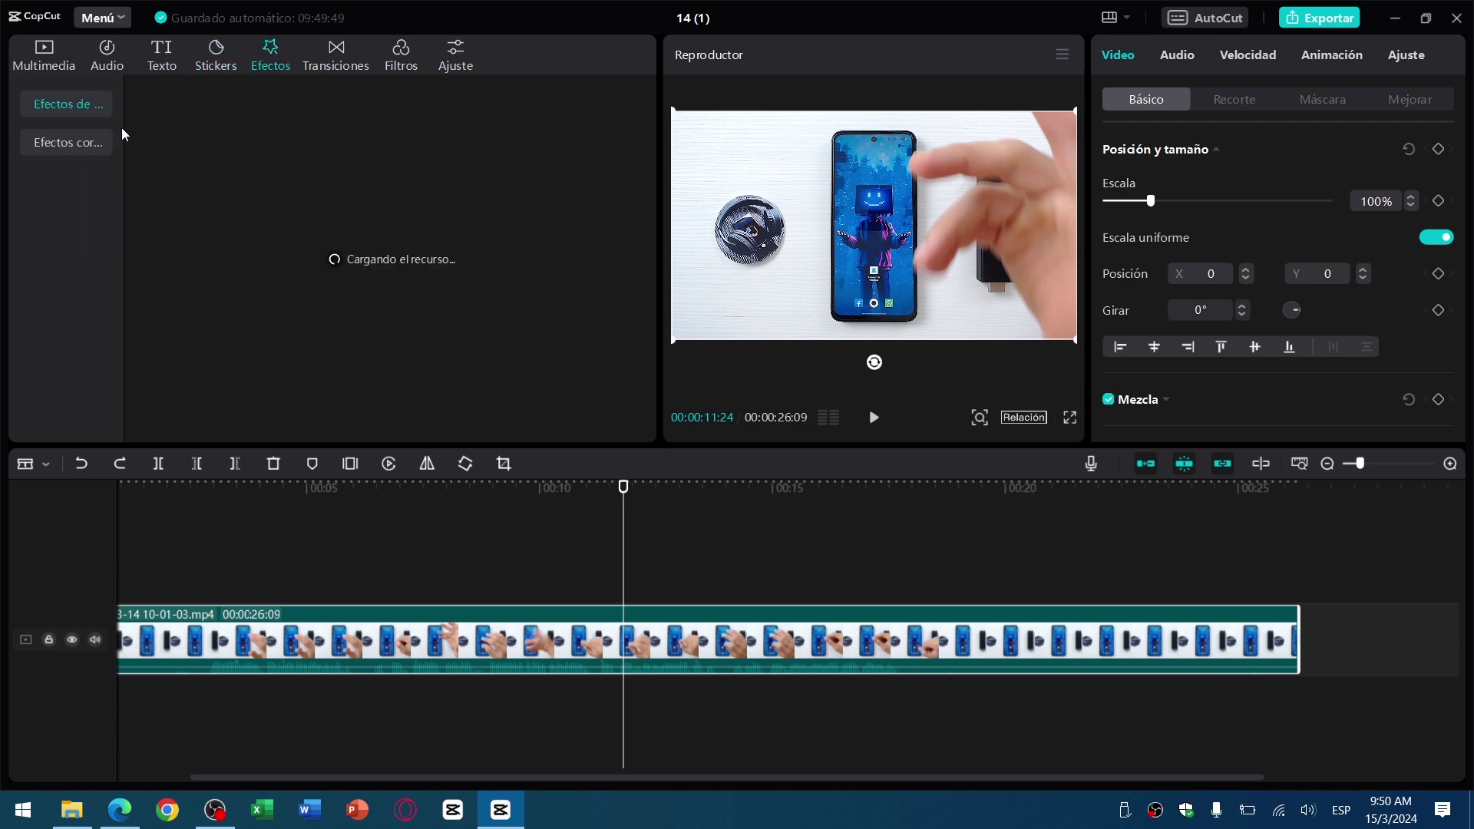
left_click(66, 107)
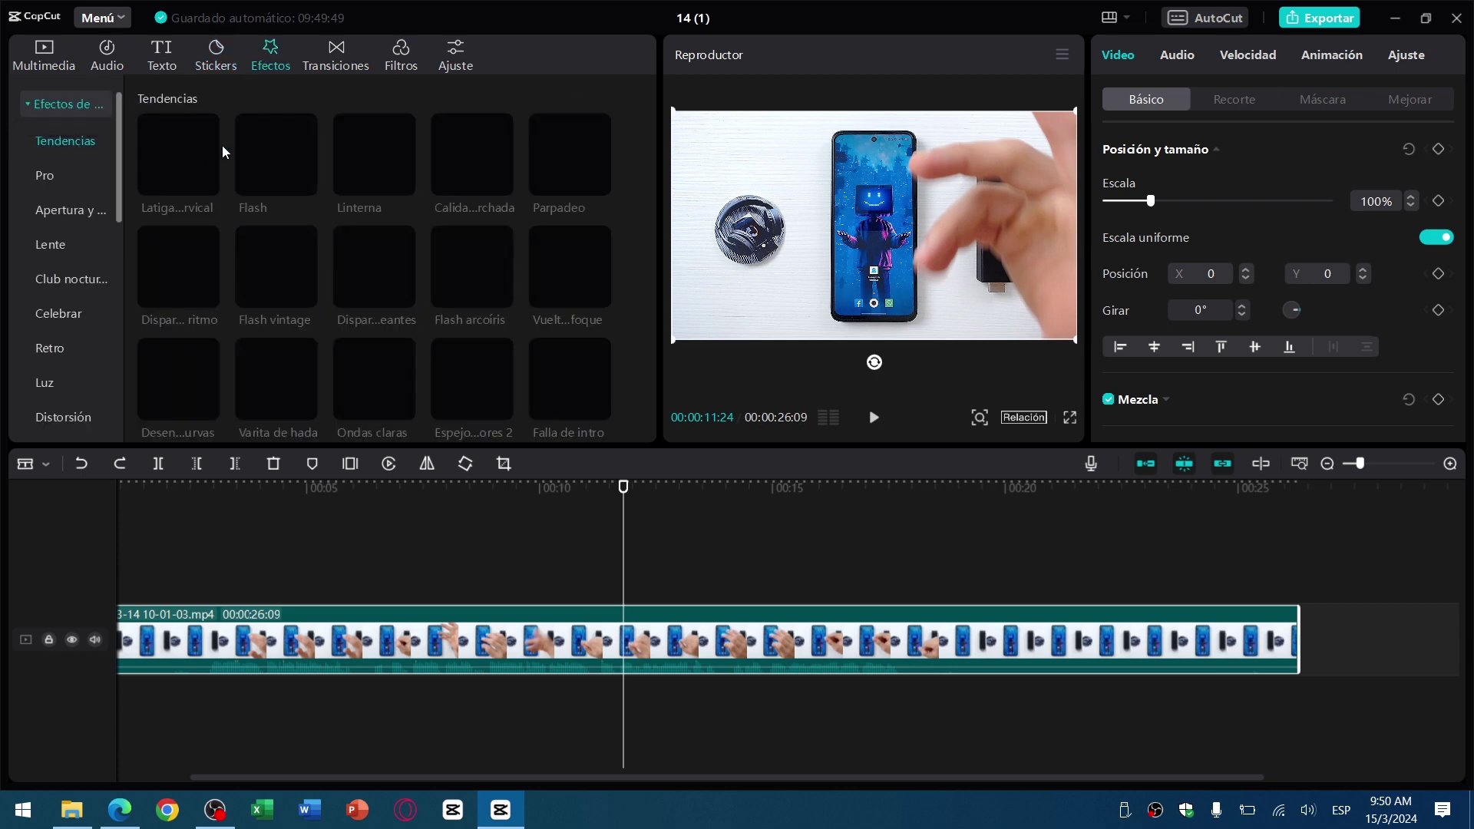
left_click(35, 106)
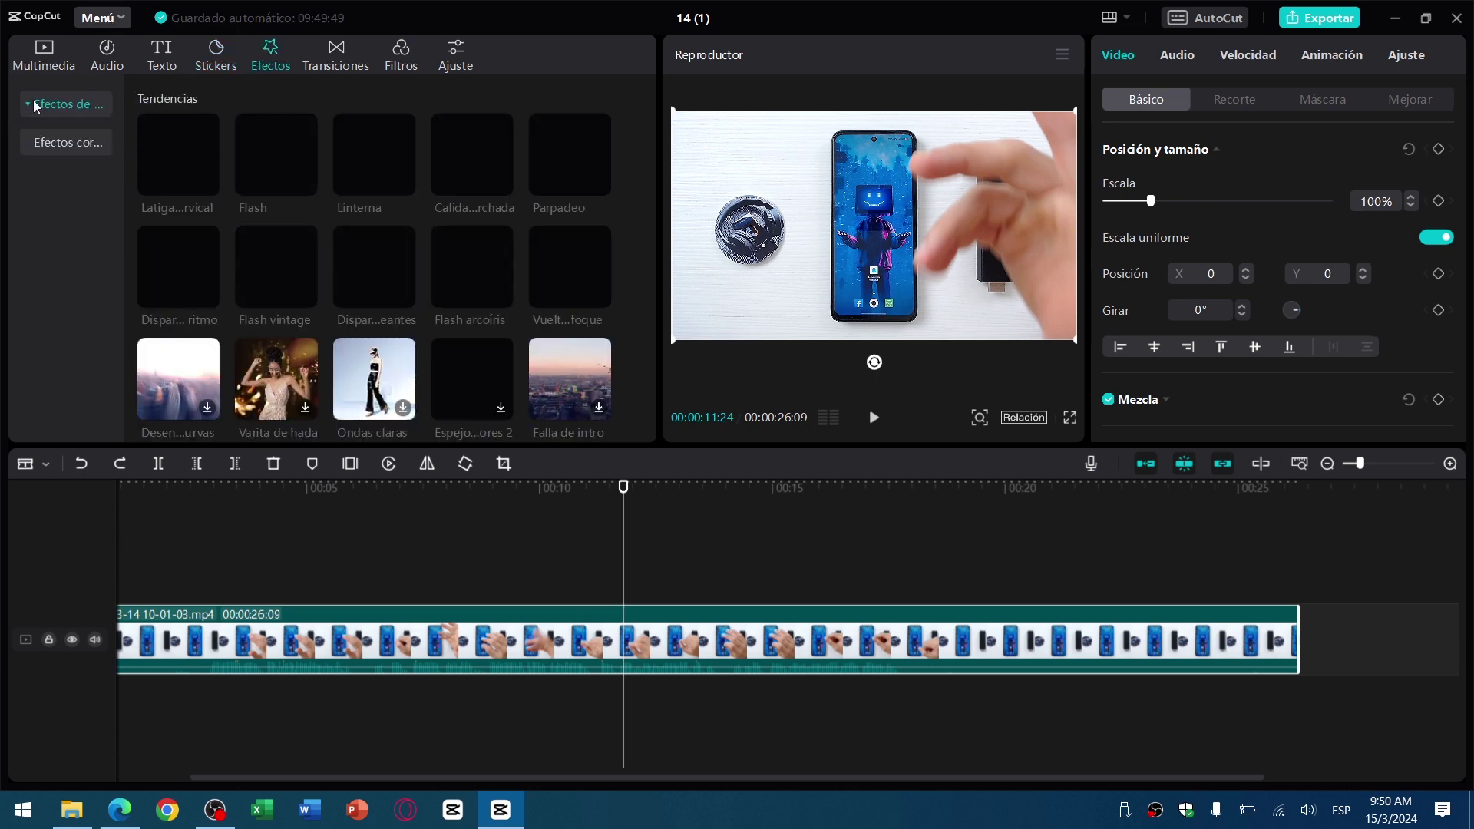
left_click(61, 146)
left_click(347, 58)
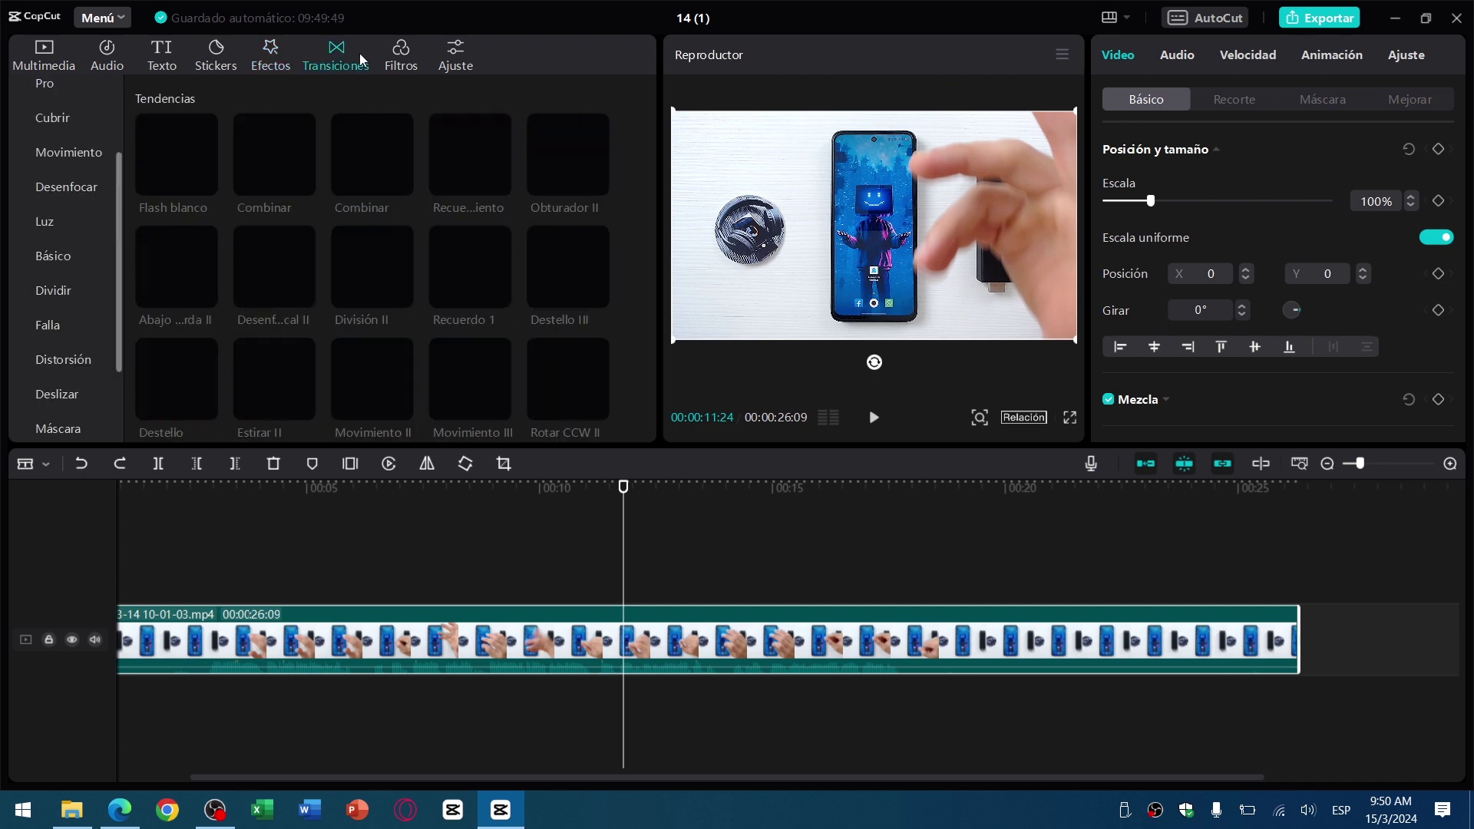
scroll(62, 250, "down", 2)
scroll(61, 251, "up", 5)
left_click(401, 56)
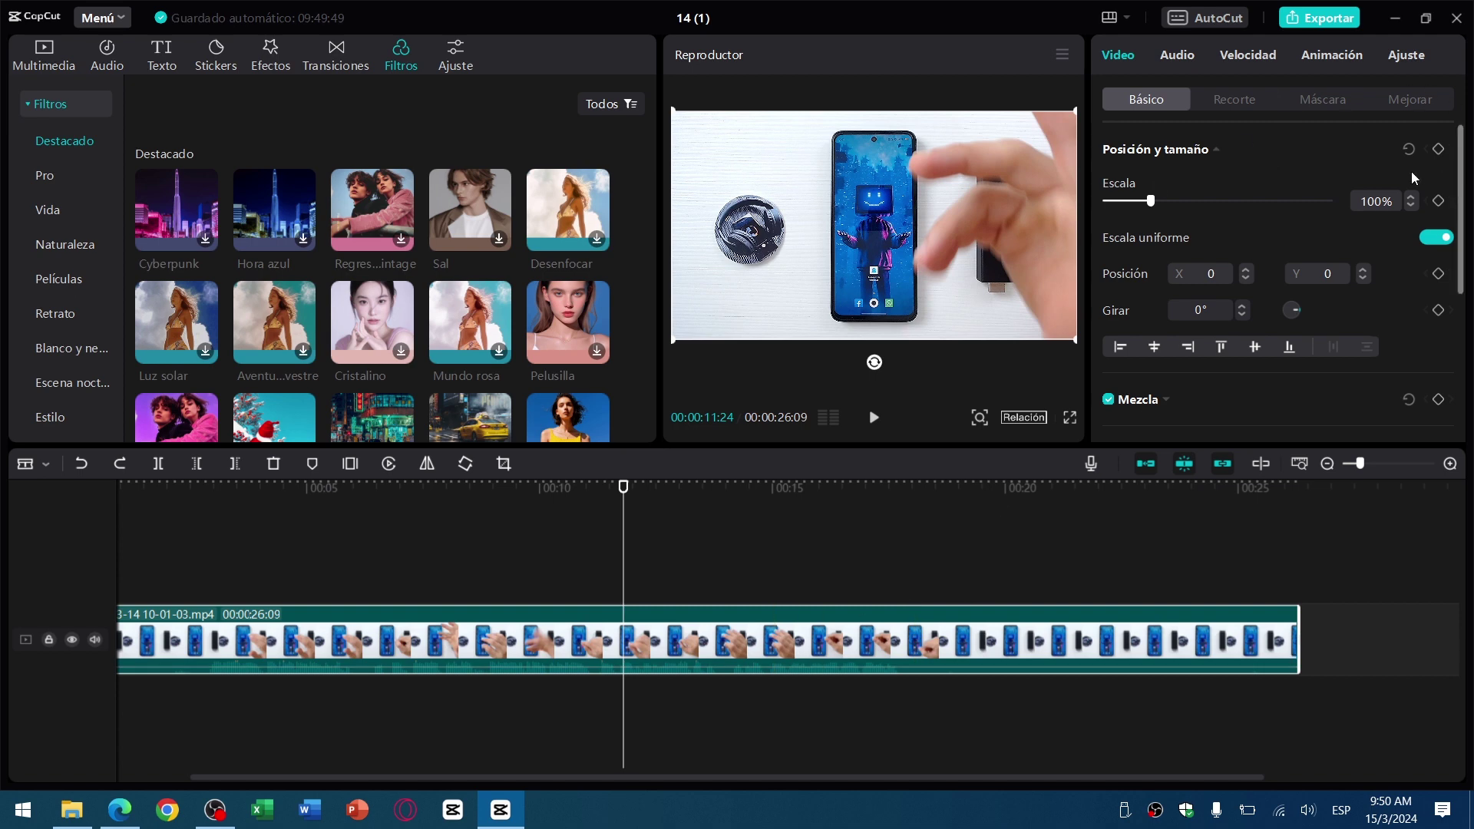
Review the selected clip's basic video properties, its animation options and its colour adjustment settings.
scroll(1209, 273, "down", 5)
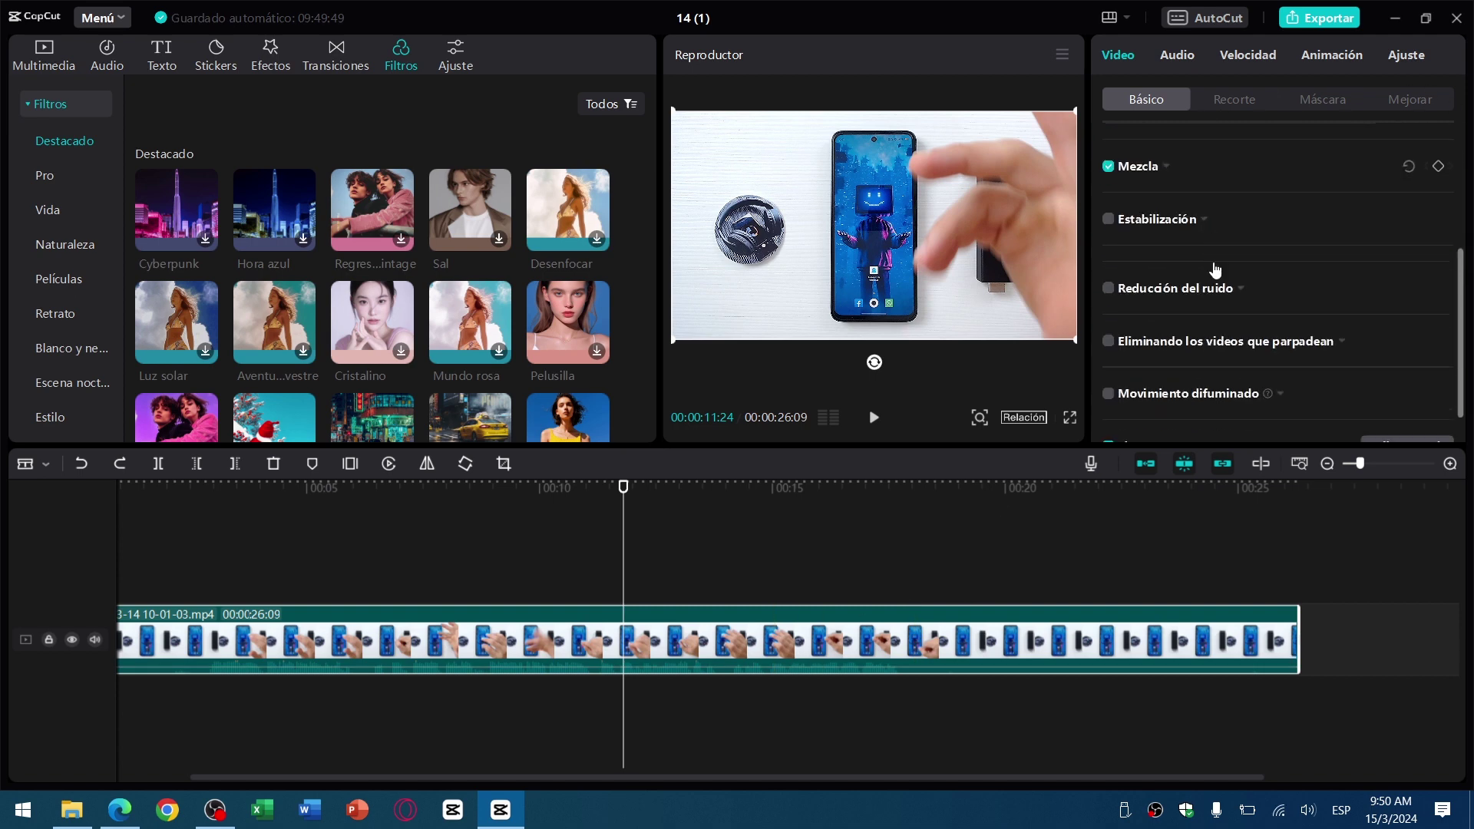
scroll(1213, 274, "up", 6)
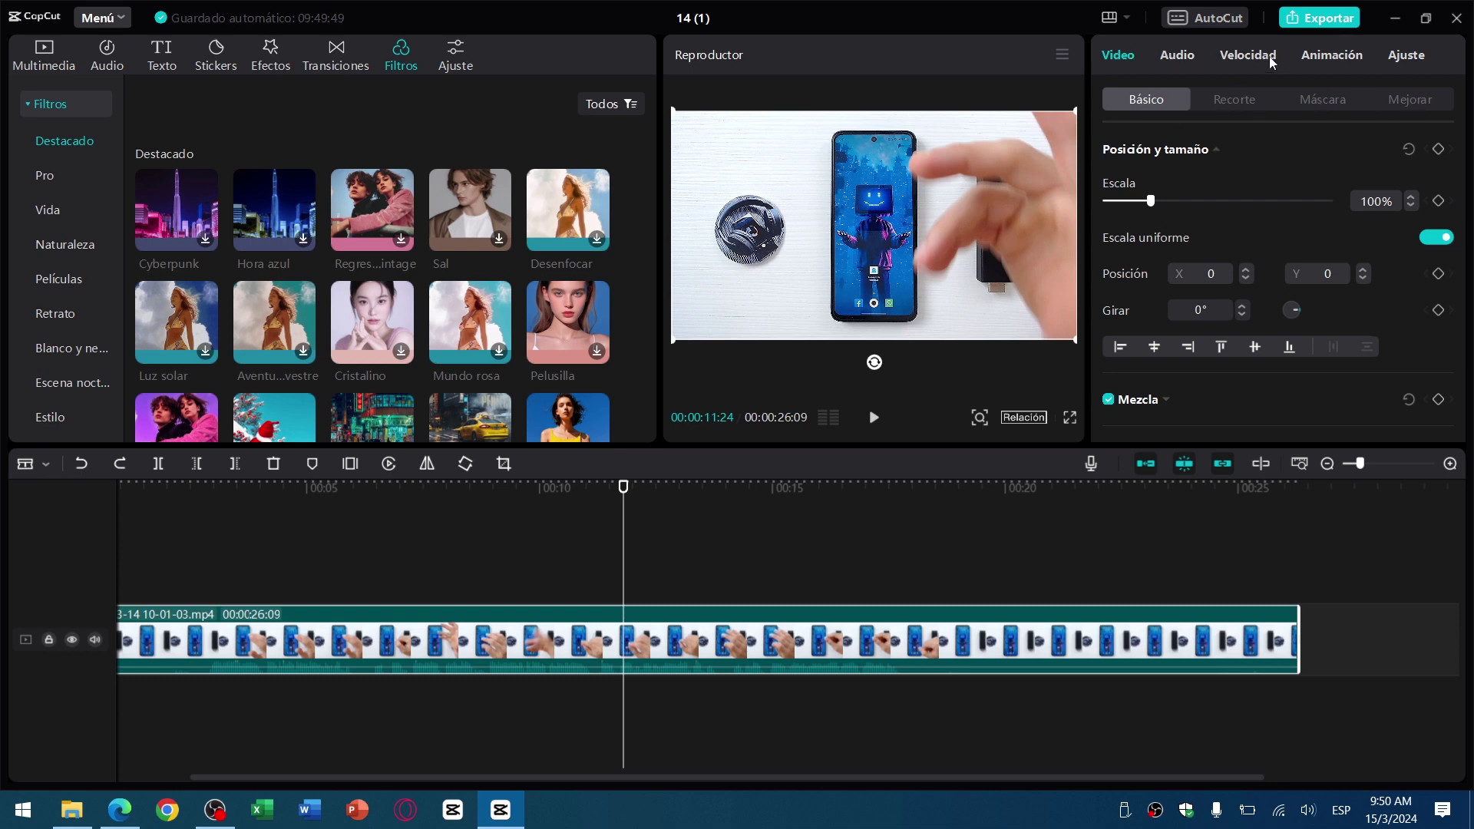
left_click(1322, 61)
left_click(1407, 57)
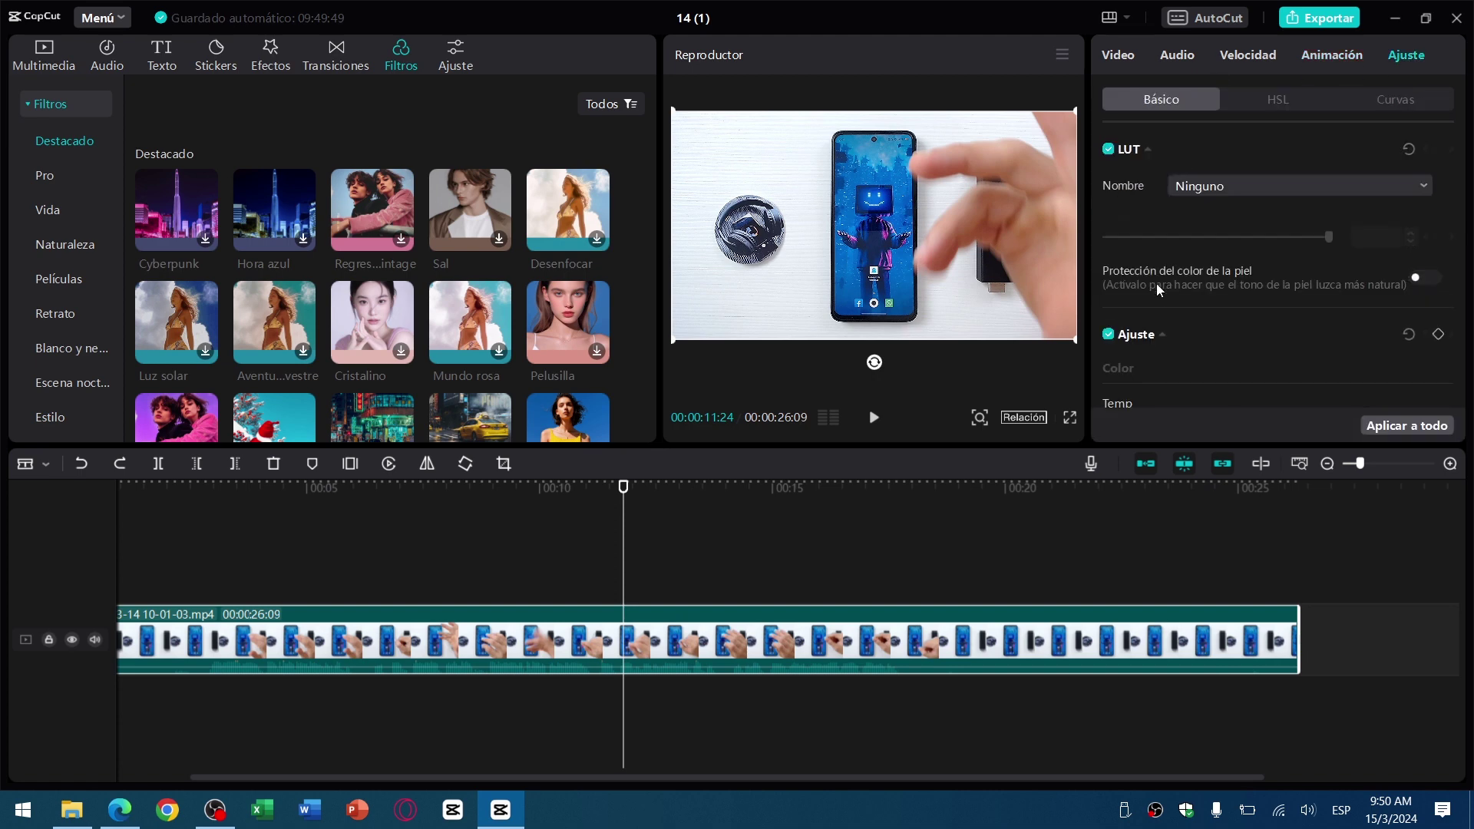